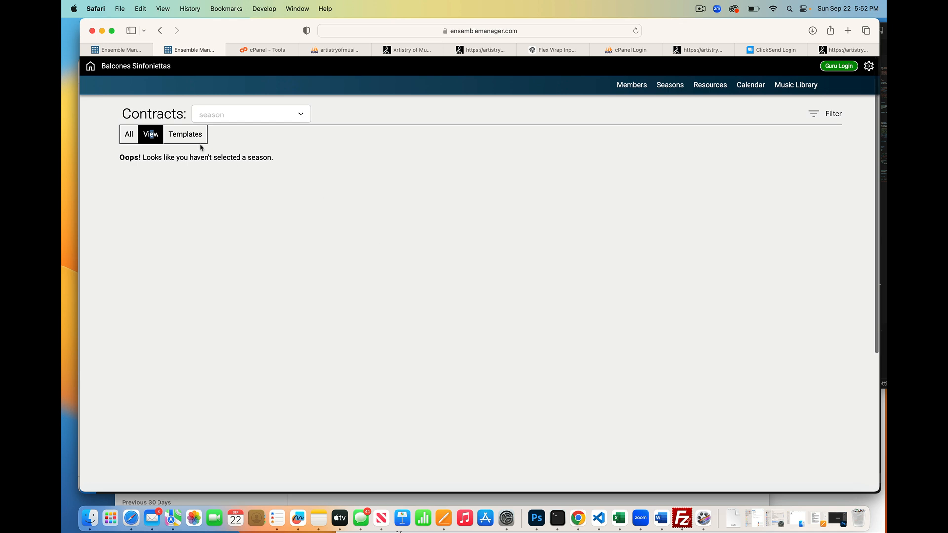
# Create a new contract template with the friendly name "template 1".
pyautogui.moveTo(667, 88)
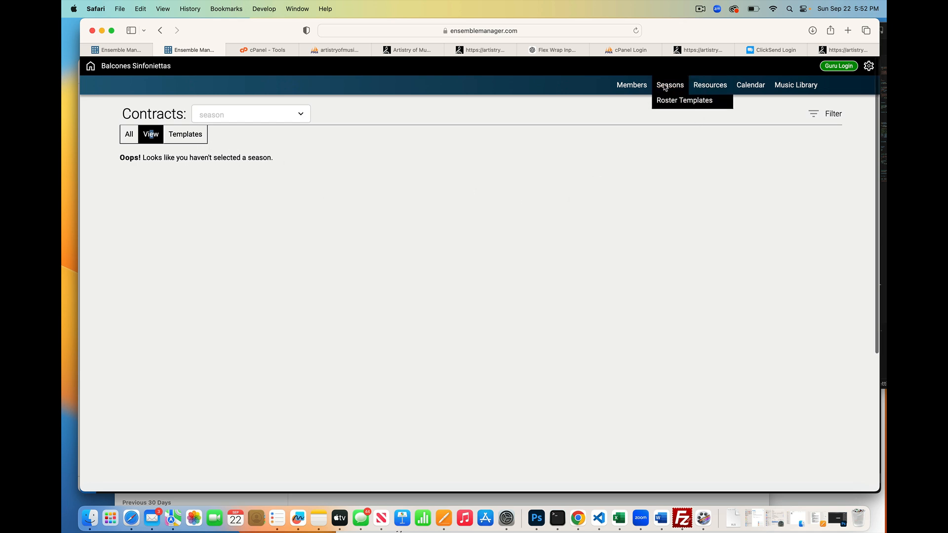
pyautogui.click(668, 127)
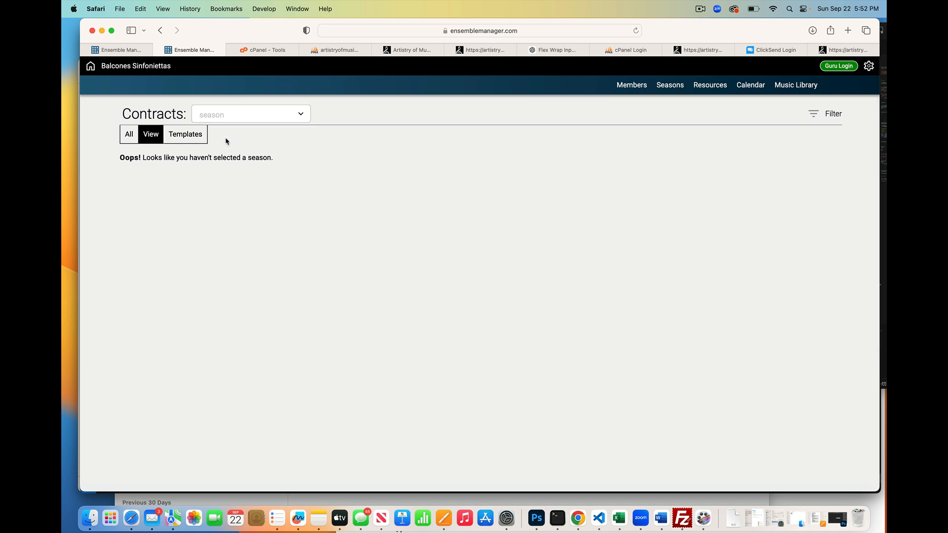
pyautogui.click(184, 137)
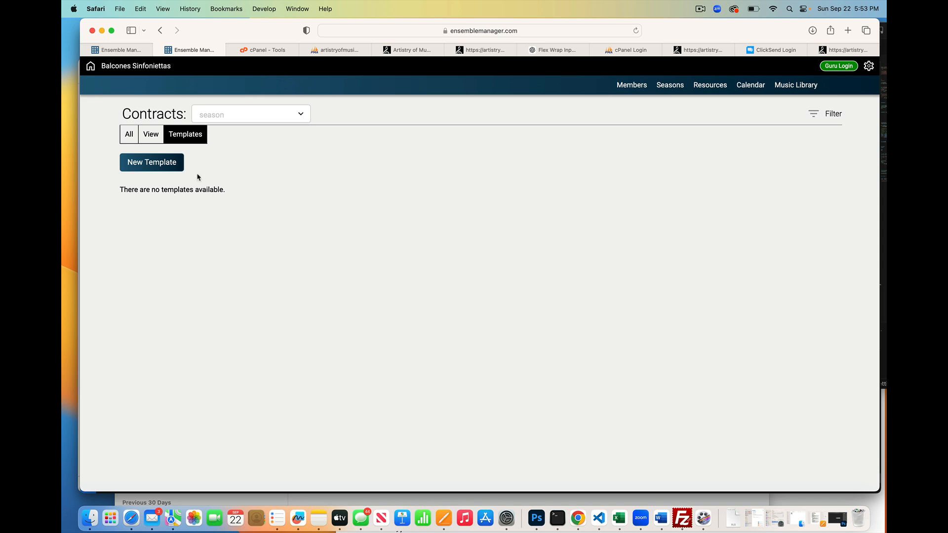
pyautogui.click(158, 163)
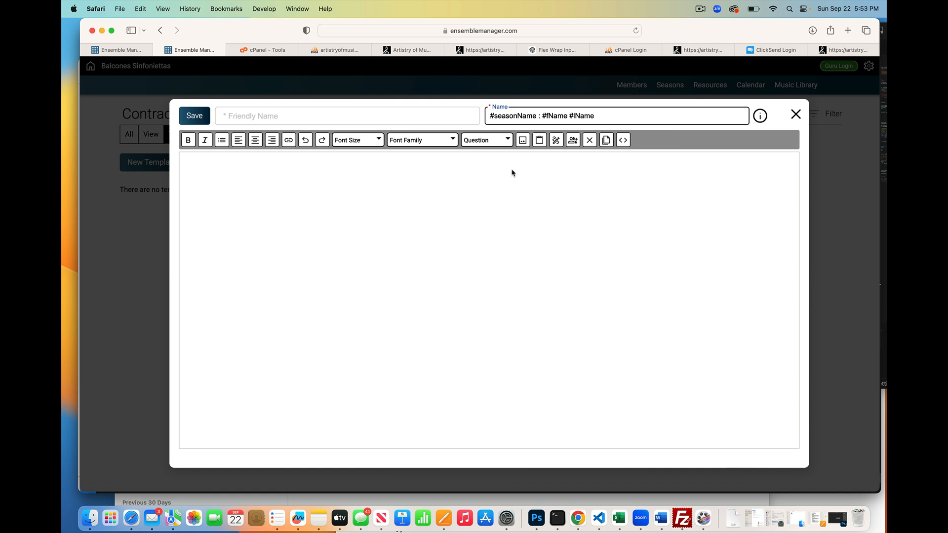
pyautogui.click(450, 121)
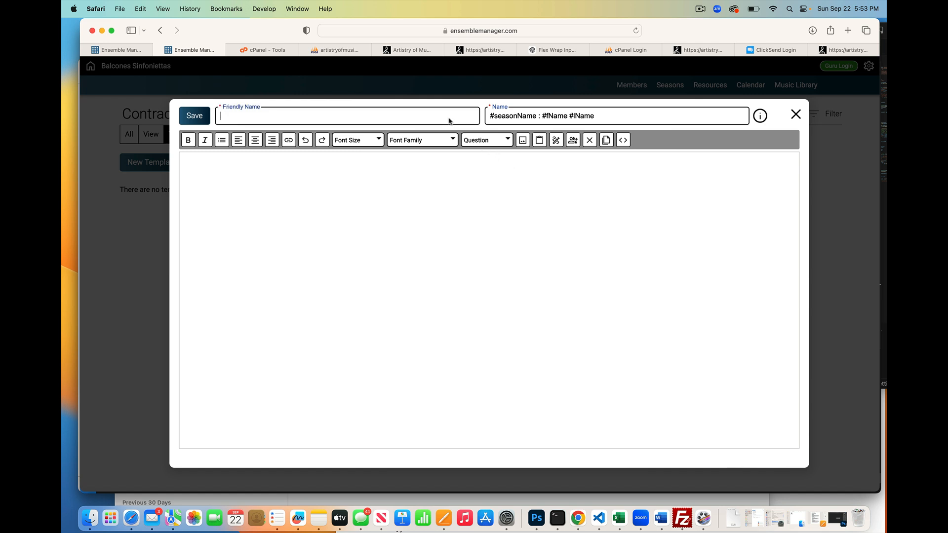
pyautogui.write('template 1')
pyautogui.click(377, 199)
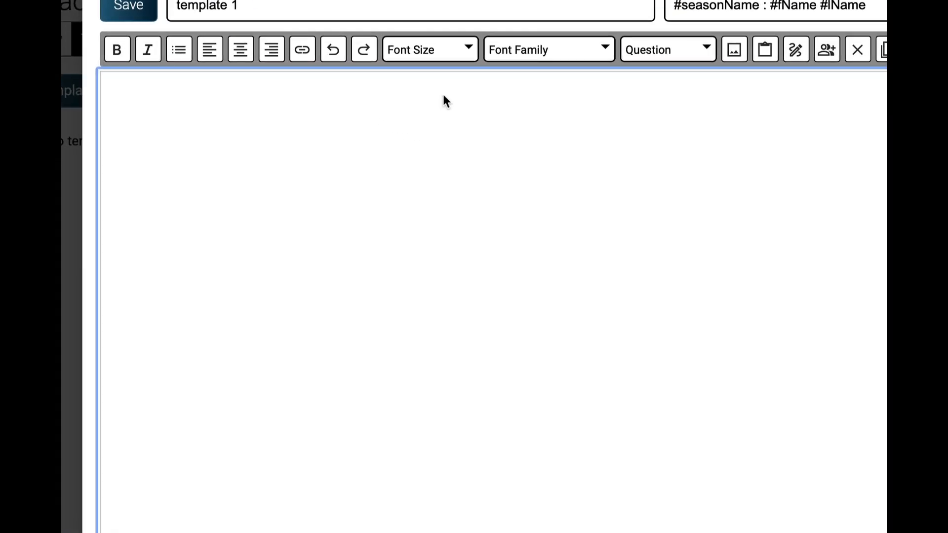
pyautogui.write('my contract')
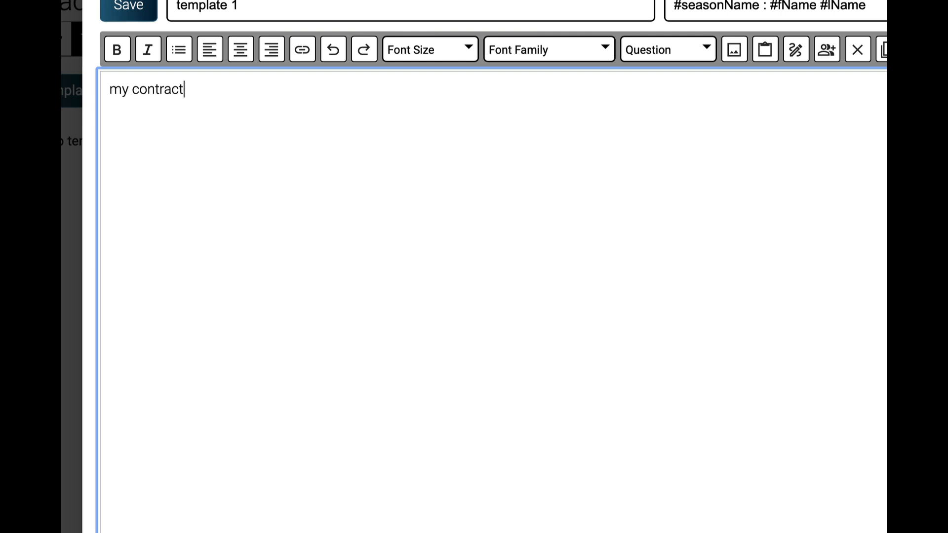
pyautogui.press('BackSpace')
pyautogui.press('BackSpace')
pyautogui.press('BackSpace')
pyautogui.press('BackSpace')
pyautogui.press('BackSpace')
pyautogui.press('BackSpace')
pyautogui.press('BackSpace')
pyautogui.press('BackSpace')
pyautogui.press('BackSpace')
pyautogui.press('BackSpace')
pyautogui.press('BackSpace')
pyautogui.press('BackSpace')
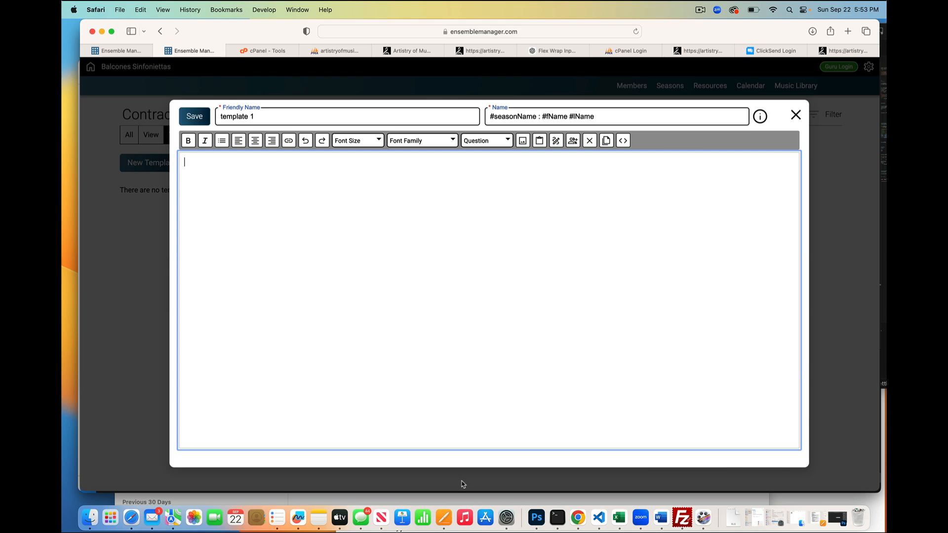
# Switch to the Pages document, copy the entire musician services agreement and minimize its window.
pyautogui.click(444, 517)
pyautogui.click(608, 219)
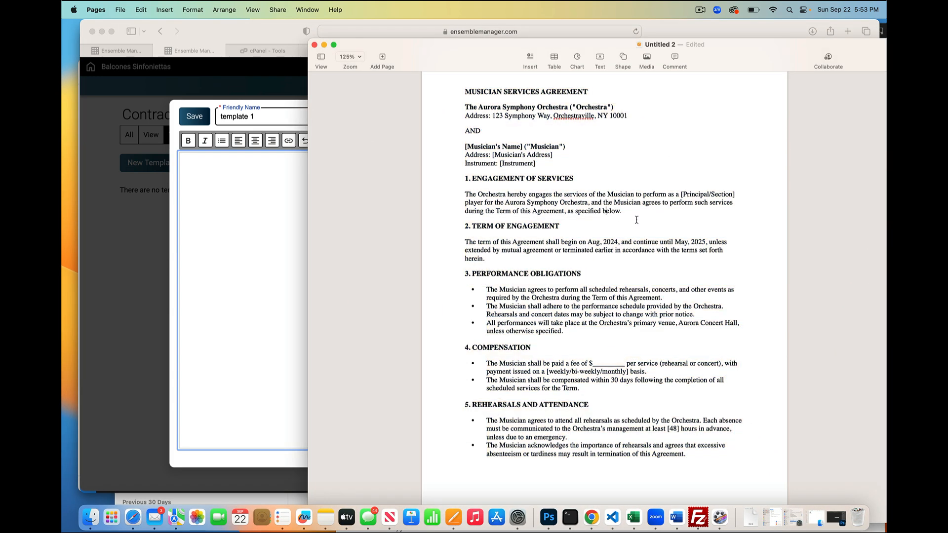
pyautogui.press('super+a')
pyautogui.press('super+c')
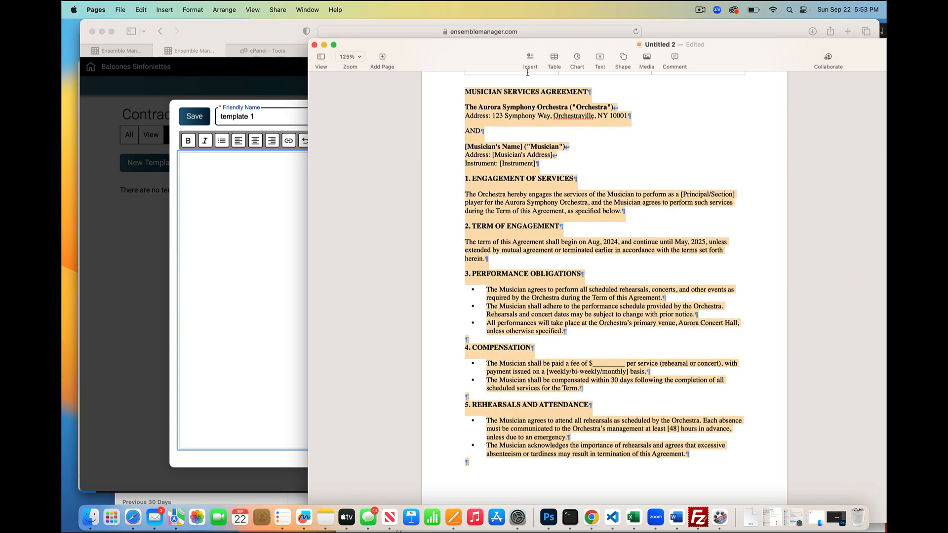
pyautogui.moveTo(352, 50); pyautogui.dragTo(443, 88)
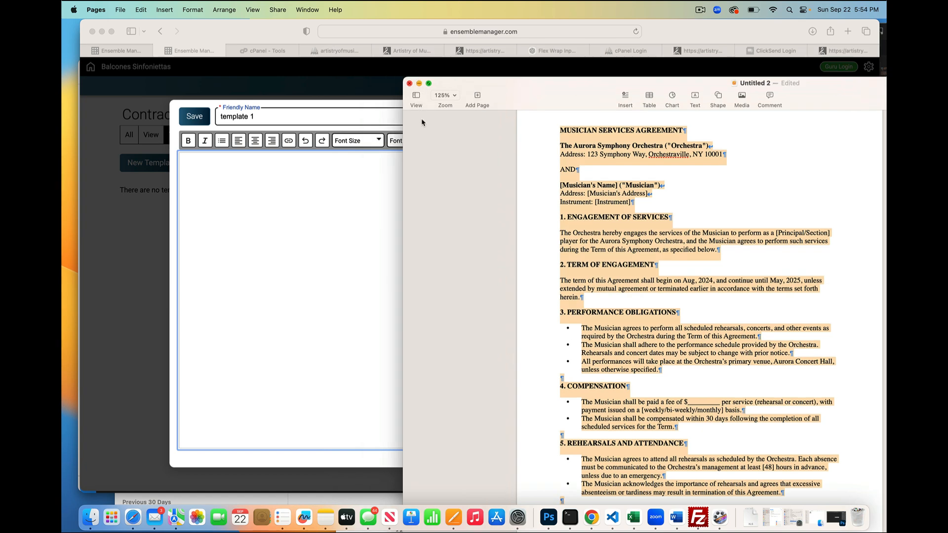
pyautogui.click(419, 84)
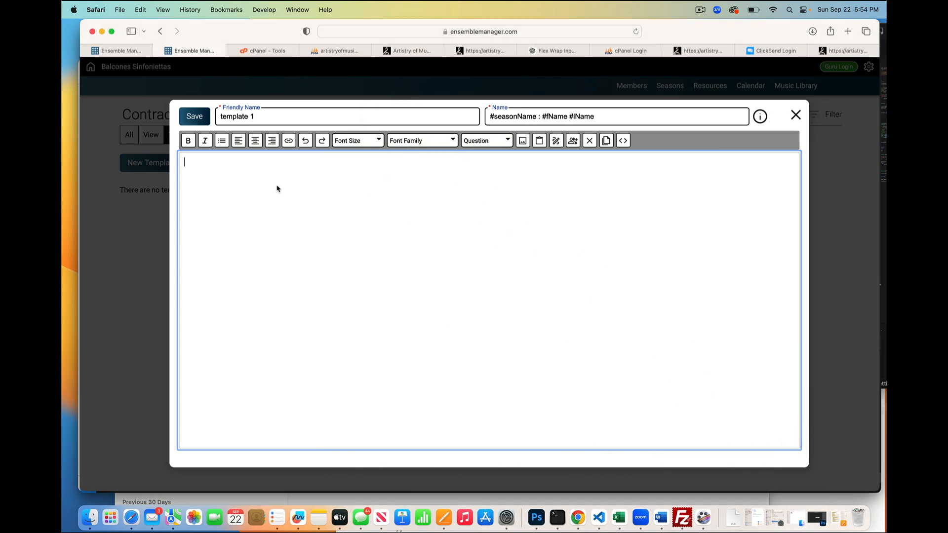
# Paste the copied agreement into the template body and check it from start to end.
pyautogui.press('super+v')
pyautogui.scroll(-10, 380, 263)
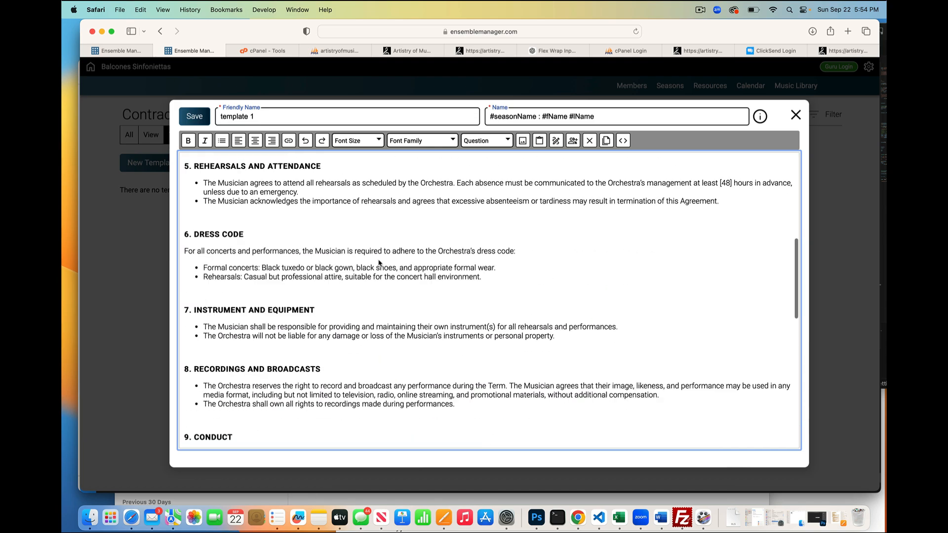
pyautogui.scroll(-10, 379, 264)
pyautogui.scroll(15, 379, 263)
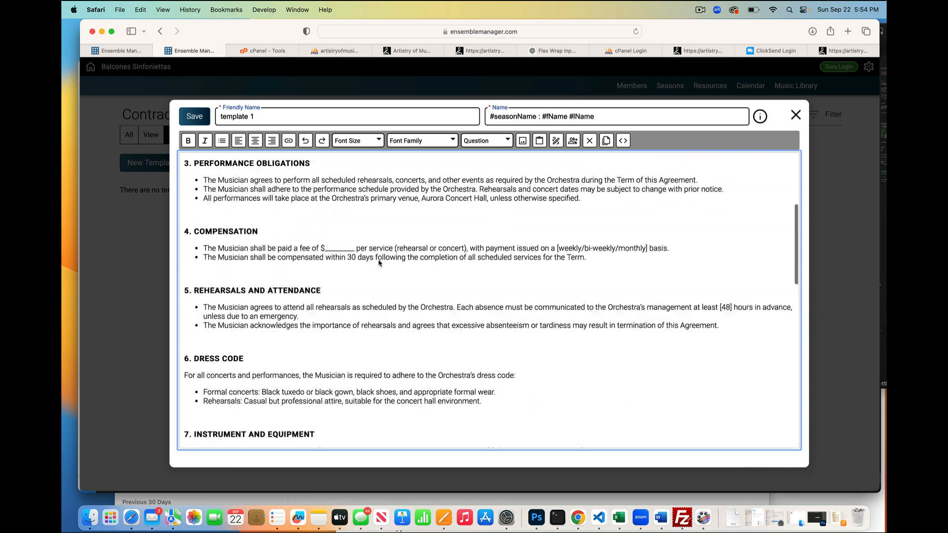
pyautogui.scroll(10, 380, 263)
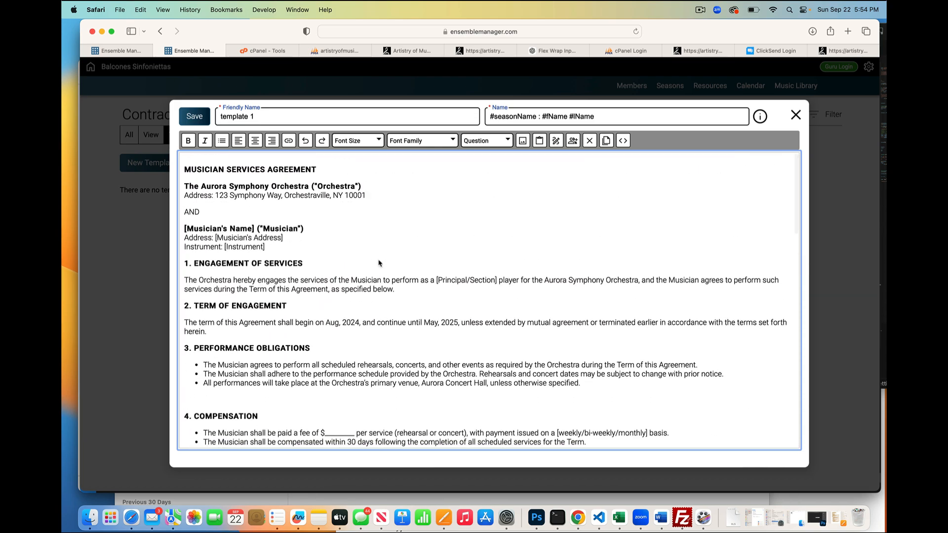
# Compare the original agreement in Pages with the text pasted into the template editor.
pyautogui.click(444, 519)
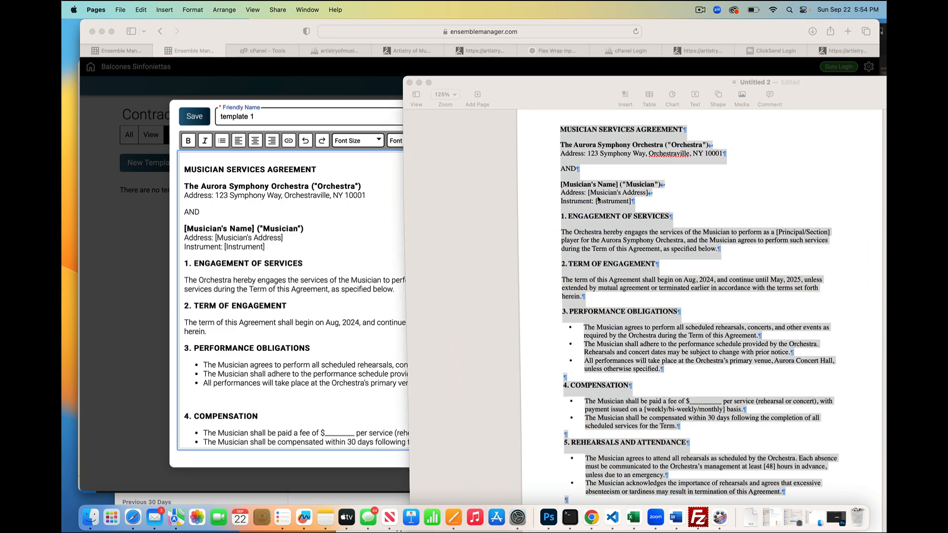
pyautogui.moveTo(611, 91); pyautogui.dragTo(618, 66)
pyautogui.click(632, 171)
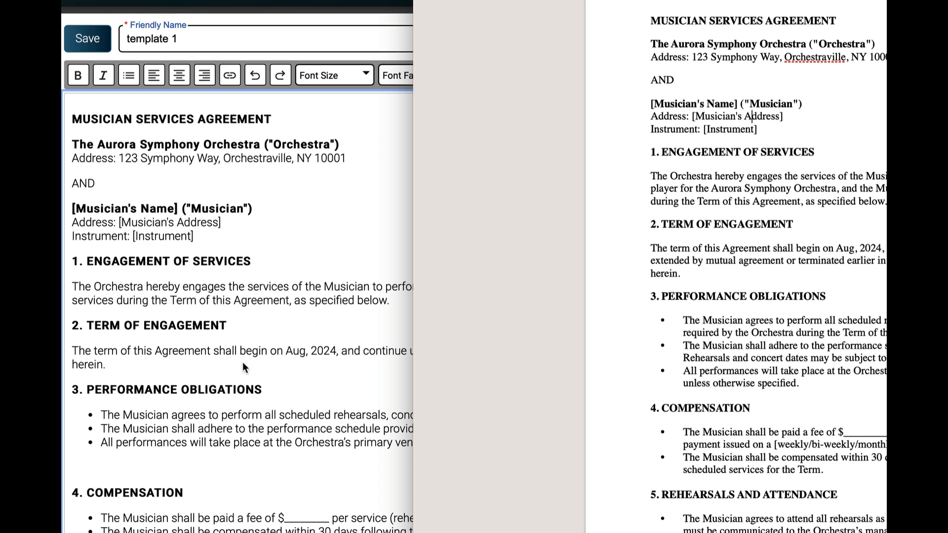
pyautogui.scroll(-3, 243, 367)
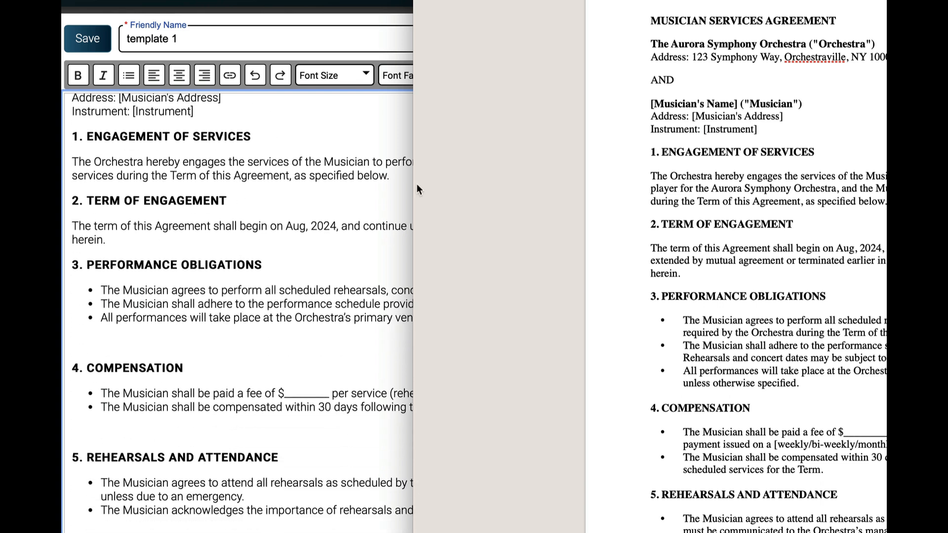
pyautogui.moveTo(587, 2); pyautogui.dragTo(556, 0)
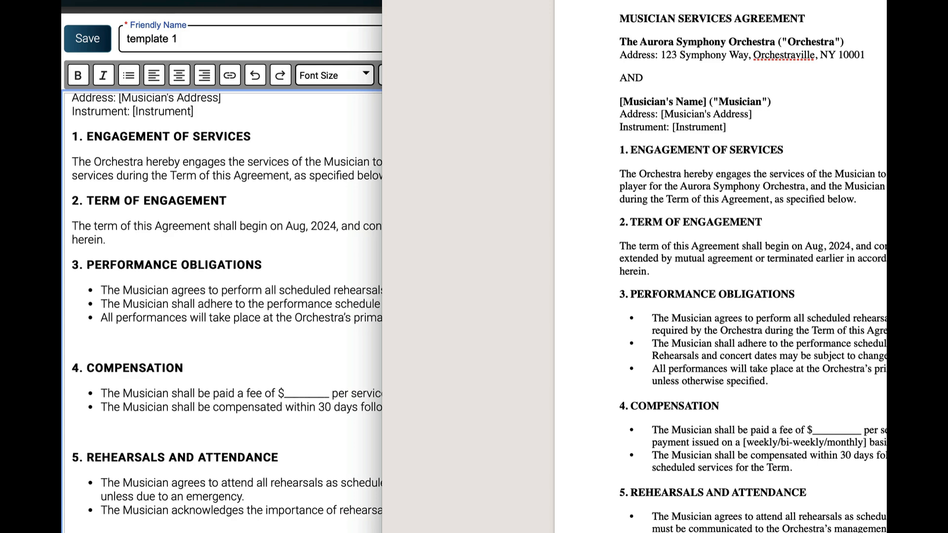
pyautogui.moveTo(382, 1); pyautogui.dragTo(587, 94)
pyautogui.click(490, 127)
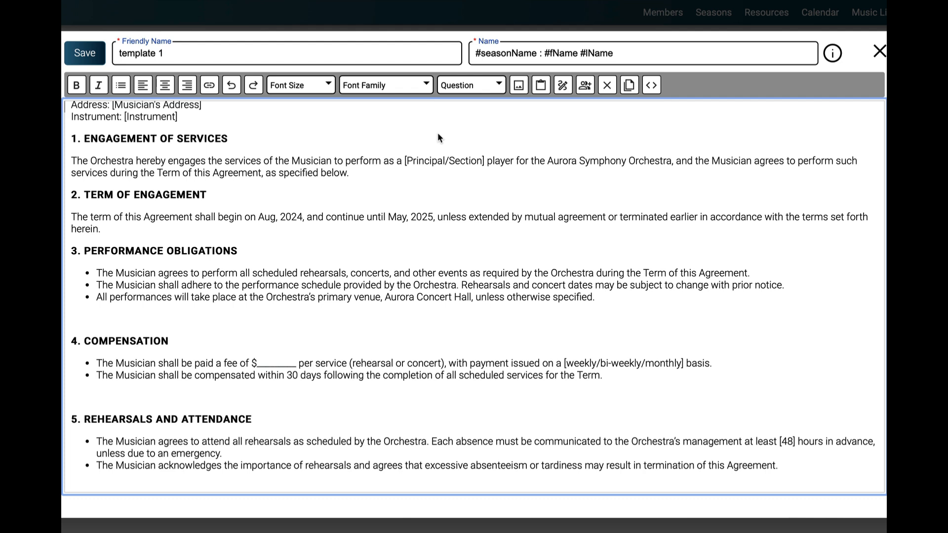
pyautogui.scroll(3, 388, 180)
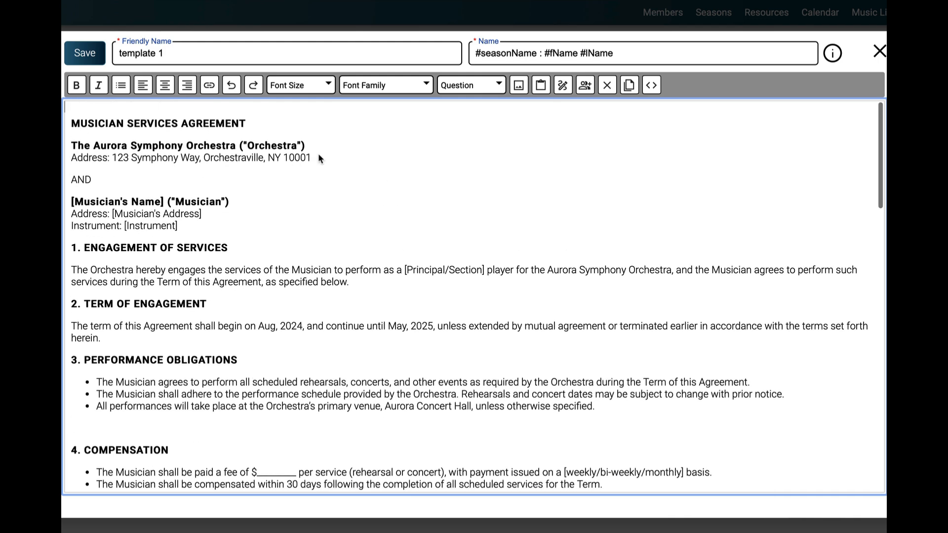
pyautogui.moveTo(319, 158); pyautogui.dragTo(230, 158)
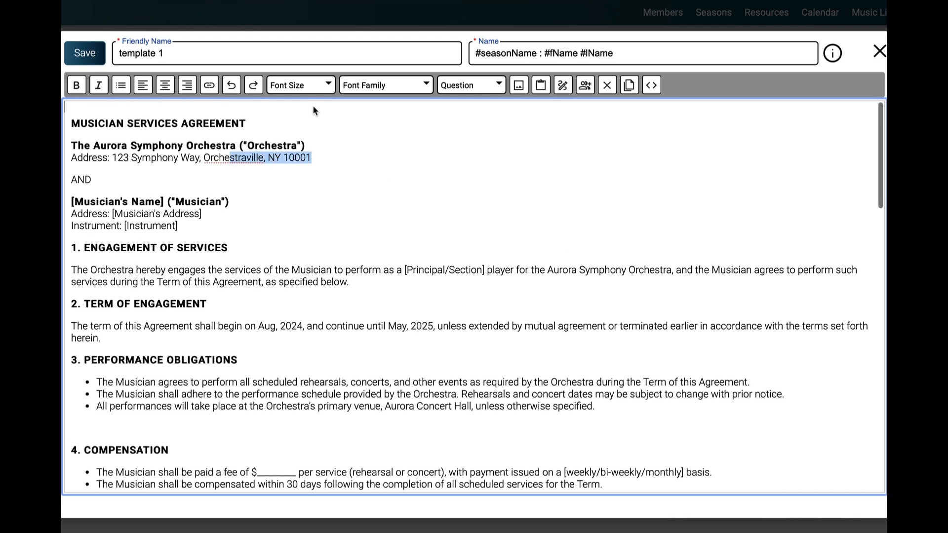
pyautogui.click(316, 165)
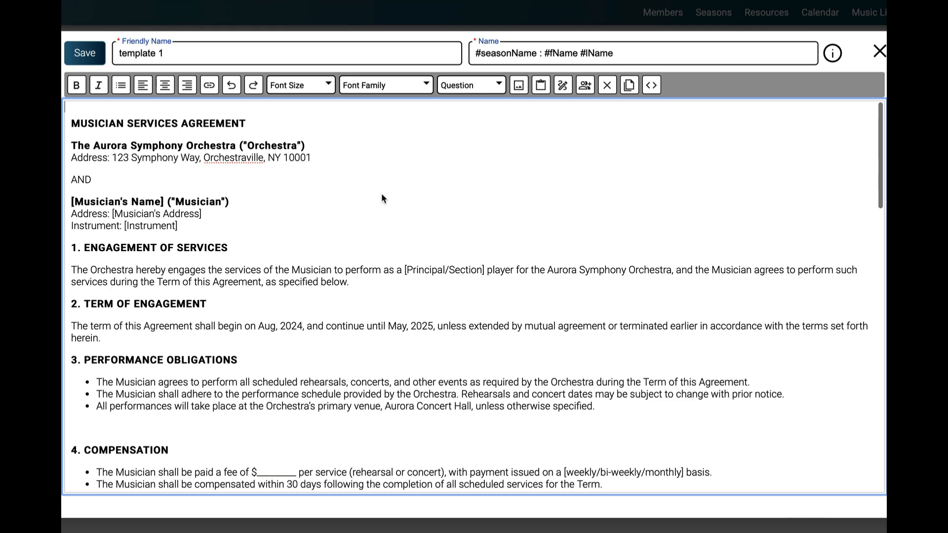
pyautogui.scroll(-5, 381, 196)
pyautogui.scroll(5, 377, 205)
# Copy and delete the entire agreement text, and paste it back into the template body.
pyautogui.hotkey('ctrl', 'a')
pyautogui.press('super+c')
pyautogui.press('BackSpace')
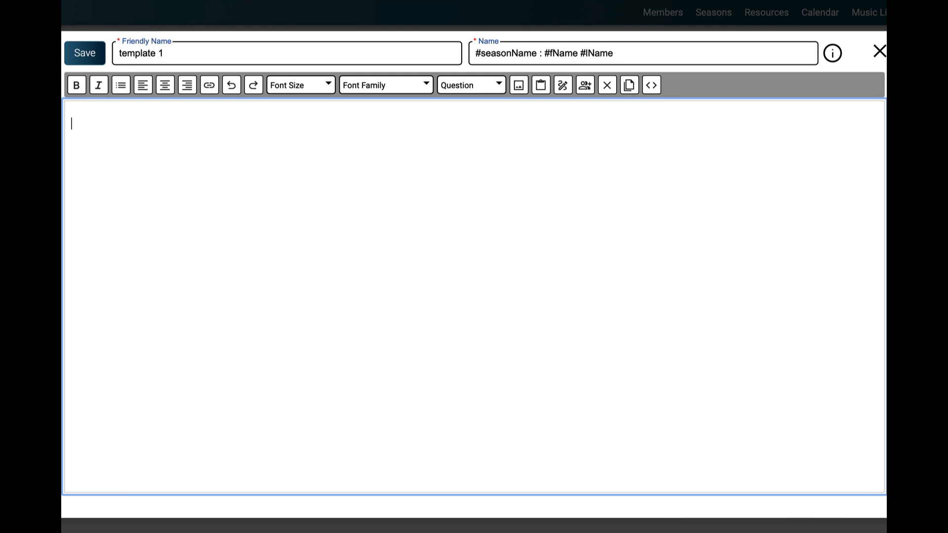
pyautogui.hotkey('ctrl', 'v')
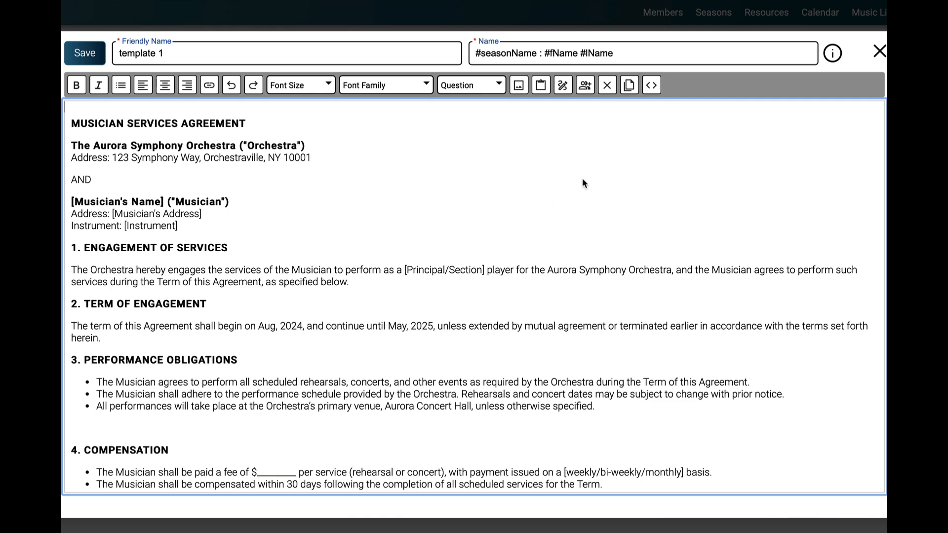
# Clear the template body and insert the copied agreement as plain text with Paste Code.
pyautogui.click(608, 87)
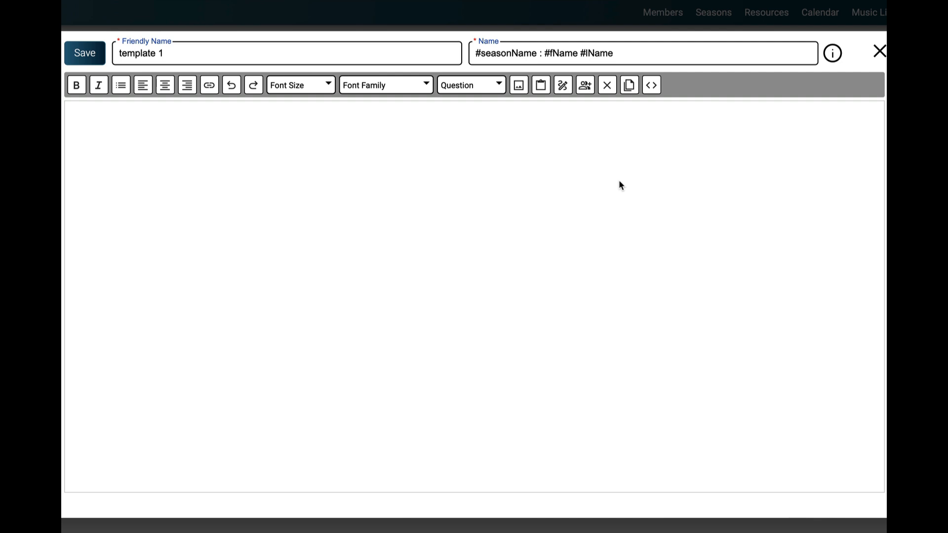
pyautogui.click(541, 86)
pyautogui.click(570, 138)
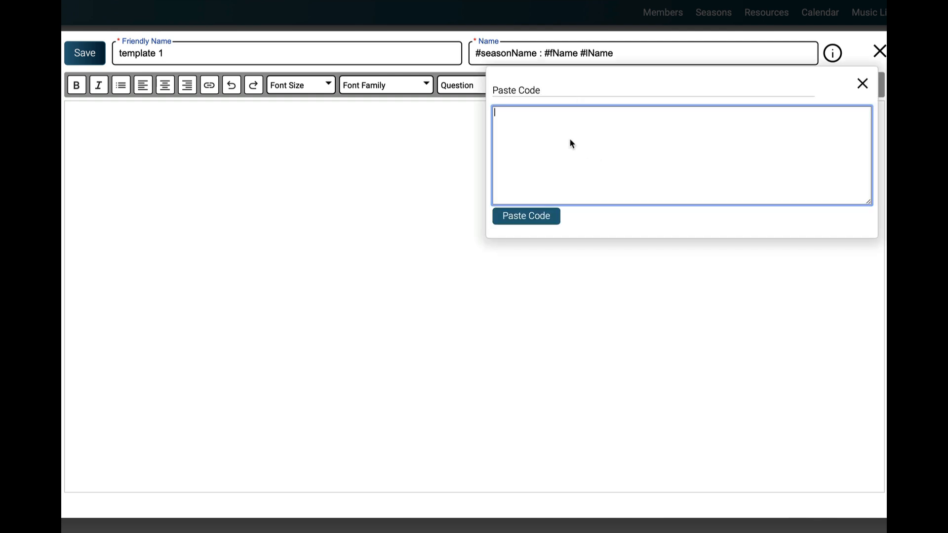
pyautogui.hotkey('ctrl', 'v')
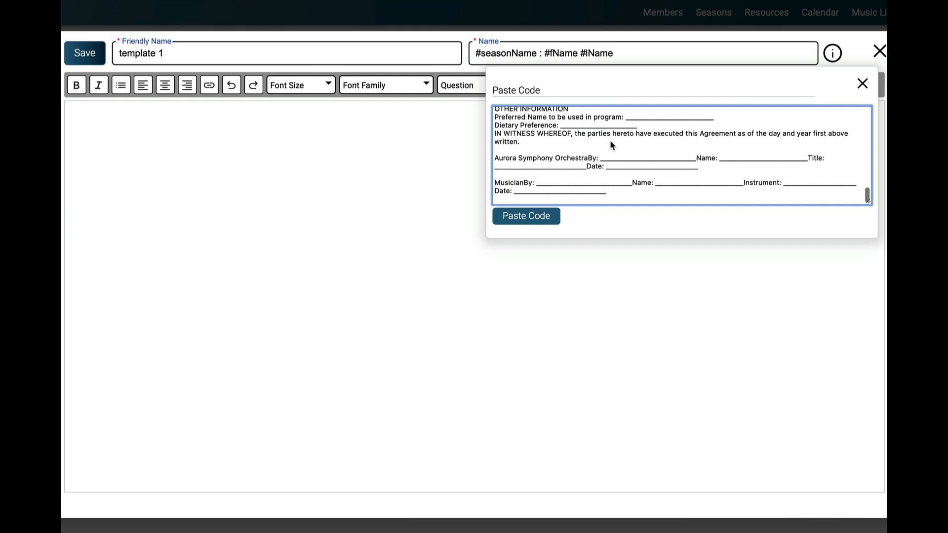
pyautogui.scroll(2, 609, 140)
pyautogui.scroll(-1, 609, 140)
pyautogui.click(522, 220)
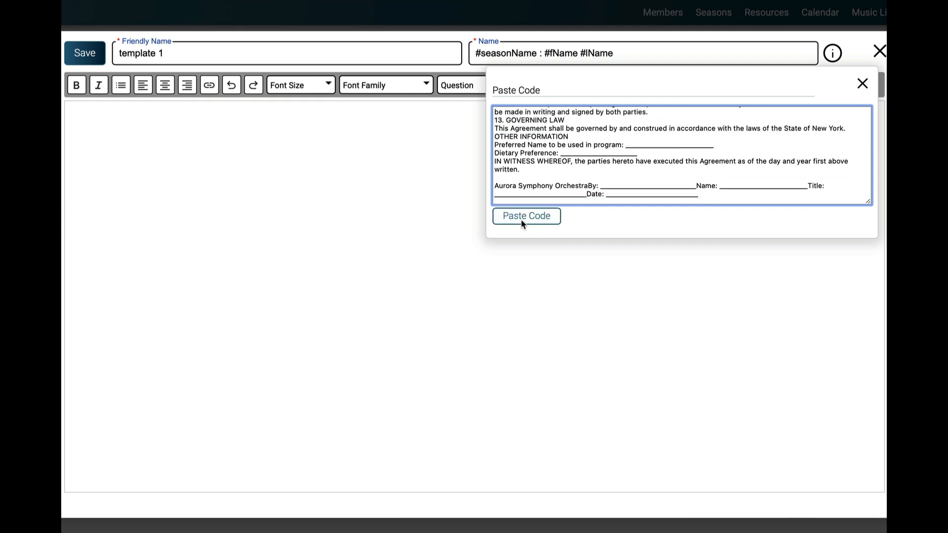
# Review the plain-text agreement and delete all of it from the template body.
pyautogui.scroll(-5, 399, 287)
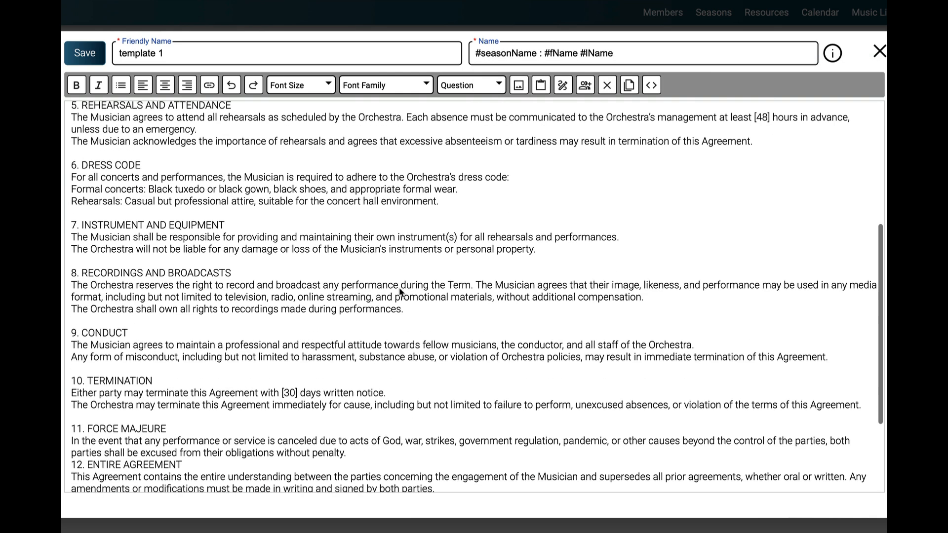
pyautogui.scroll(5, 399, 287)
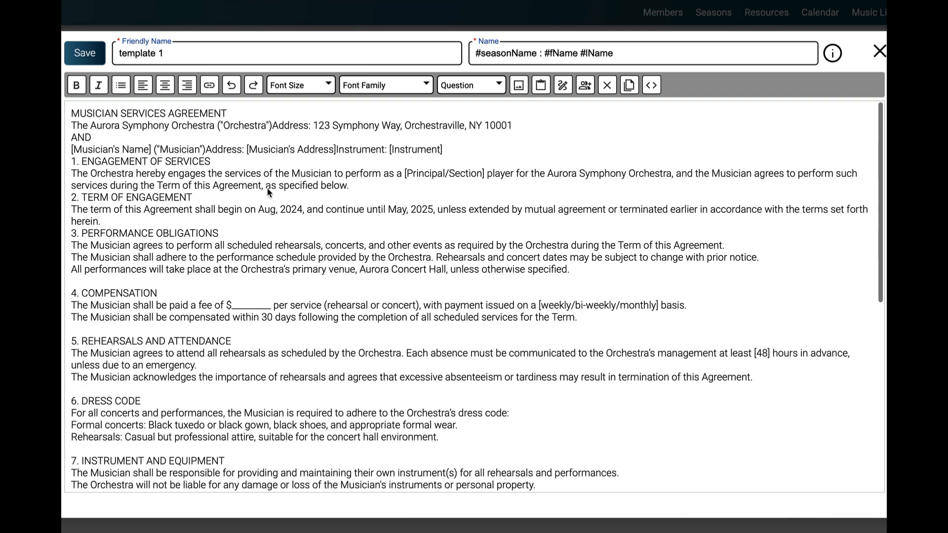
pyautogui.scroll(-5, 231, 280)
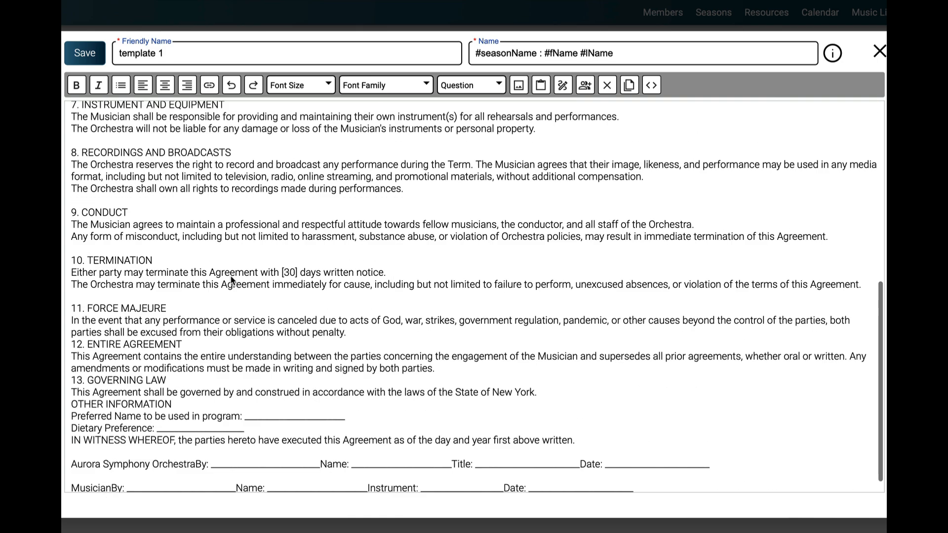
pyautogui.scroll(5, 231, 280)
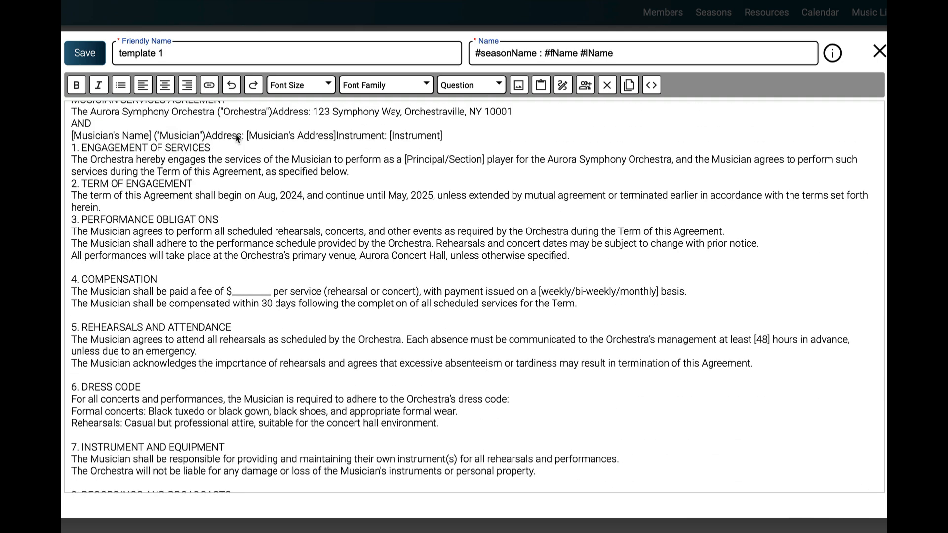
pyautogui.press('super+a')
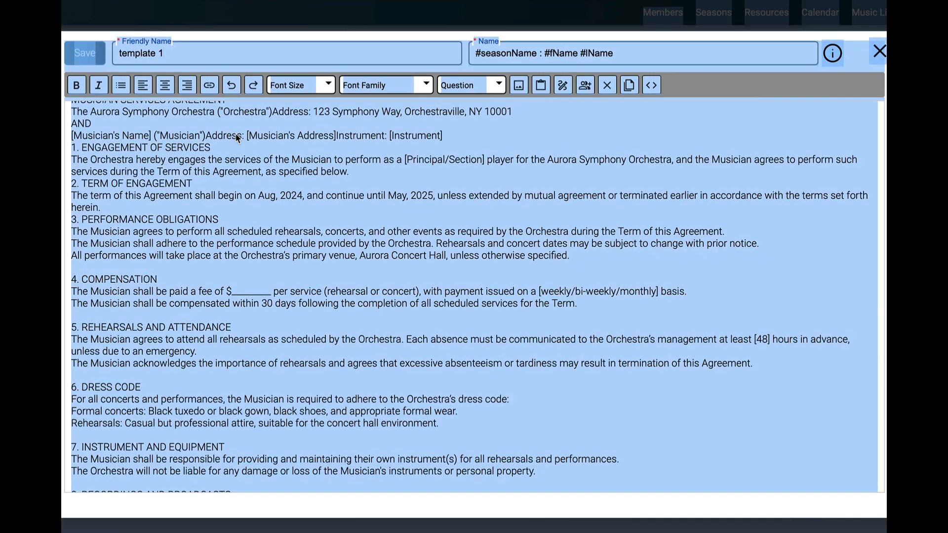
pyautogui.click(415, 203)
pyautogui.press('super+a')
pyautogui.press('BackSpace')
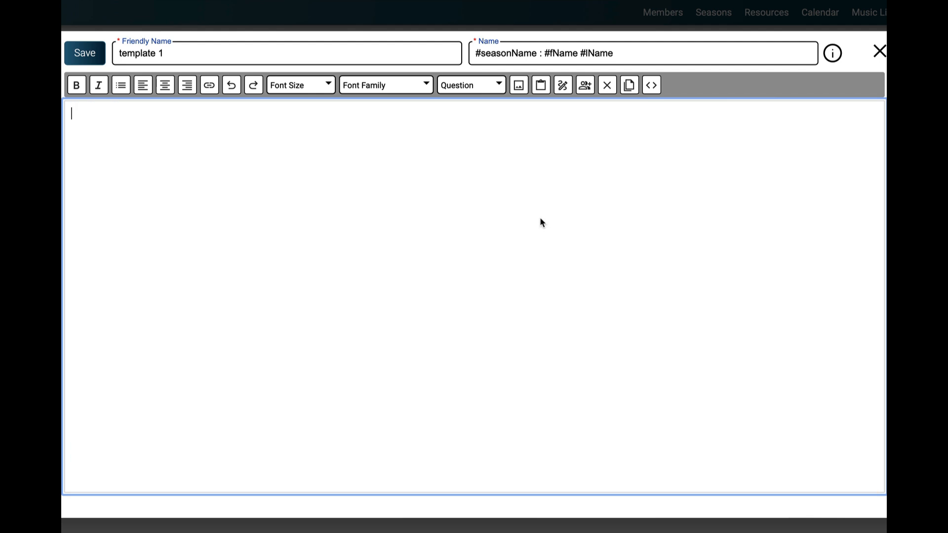
# Clear the empty template body's formatting and paste the copied agreement with its headings and bullets.
pyautogui.click(608, 85)
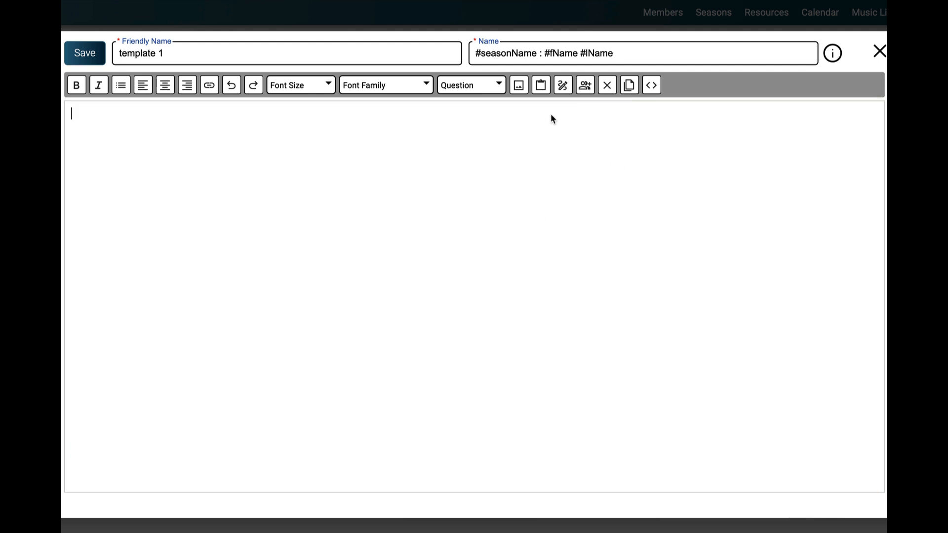
pyautogui.click(486, 128)
pyautogui.press('super+v')
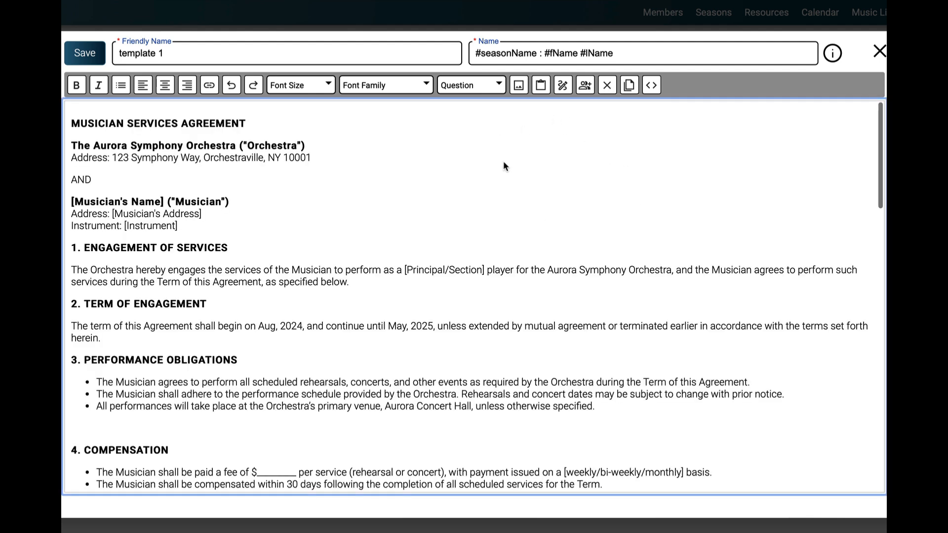
pyautogui.scroll(-2, 445, 264)
pyautogui.scroll(2, 444, 264)
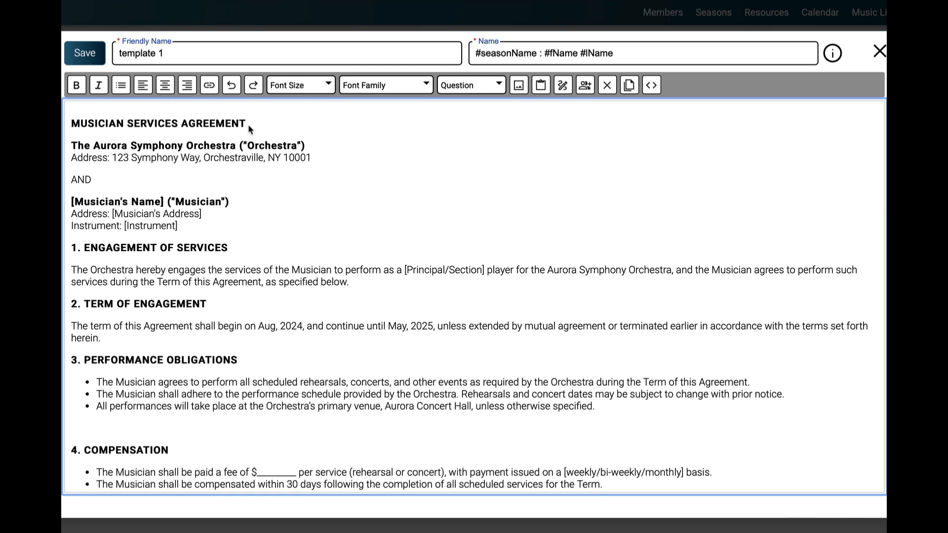
# Add three blank lines above the MUSICIAN SERVICES AGREEMENT heading.
pyautogui.click(73, 123)
pyautogui.press('Return')
pyautogui.press('Return')
pyautogui.press('Return')
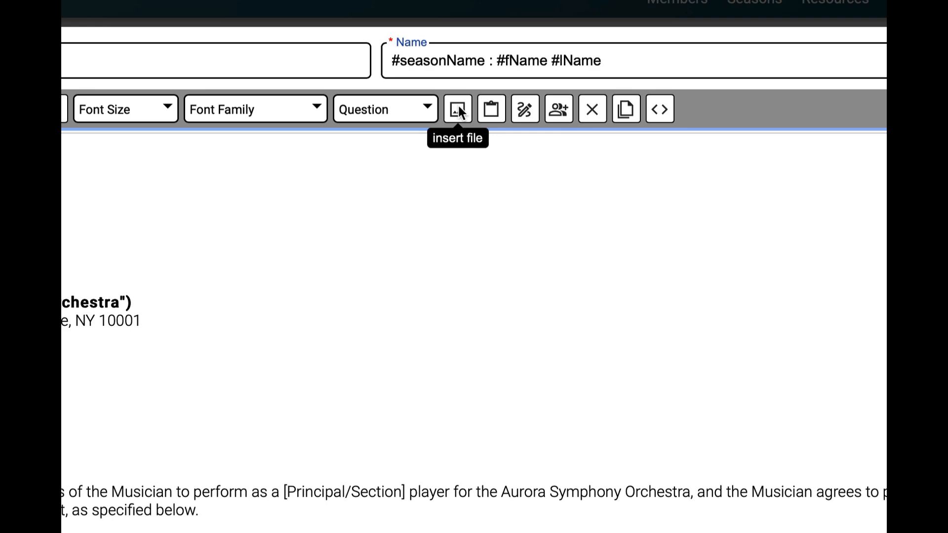
# Insert the image OrchestraLogo.png from the Desktop above the agreement heading.
pyautogui.click(459, 110)
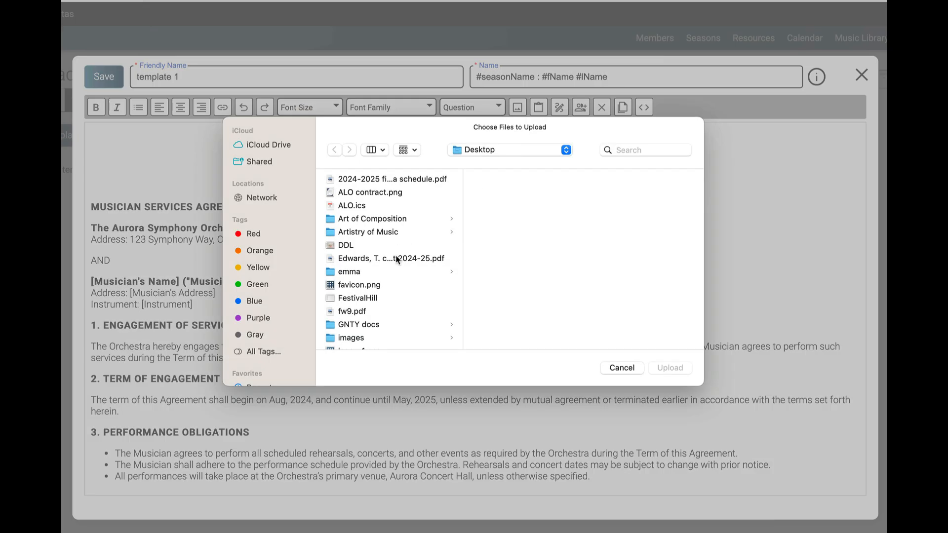
pyautogui.scroll(-10, 398, 260)
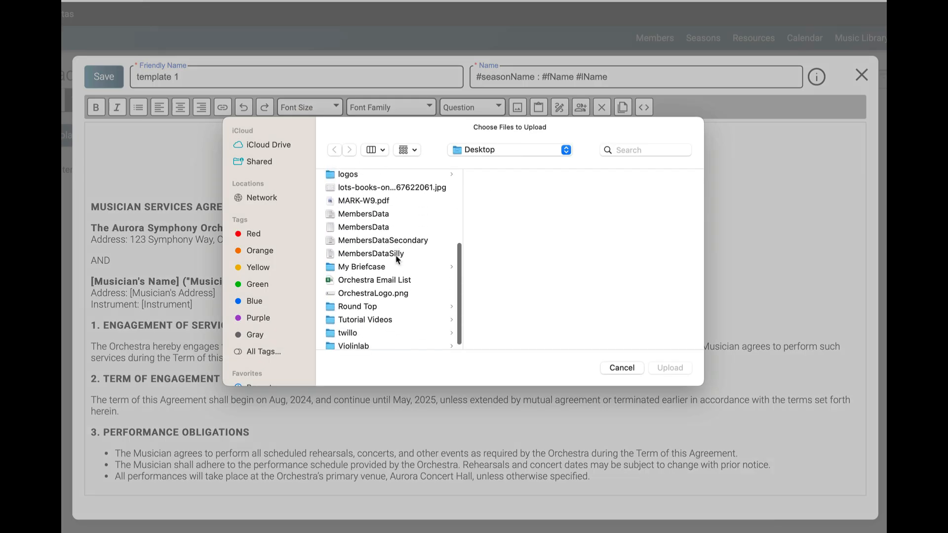
pyautogui.scroll(2, 398, 259)
pyautogui.scroll(-3, 393, 271)
pyautogui.click(385, 289)
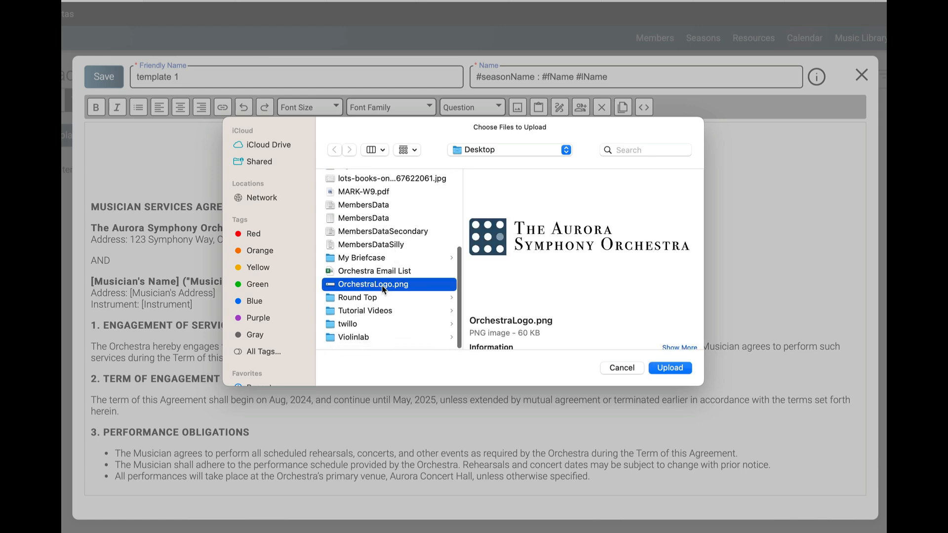
pyautogui.click(669, 368)
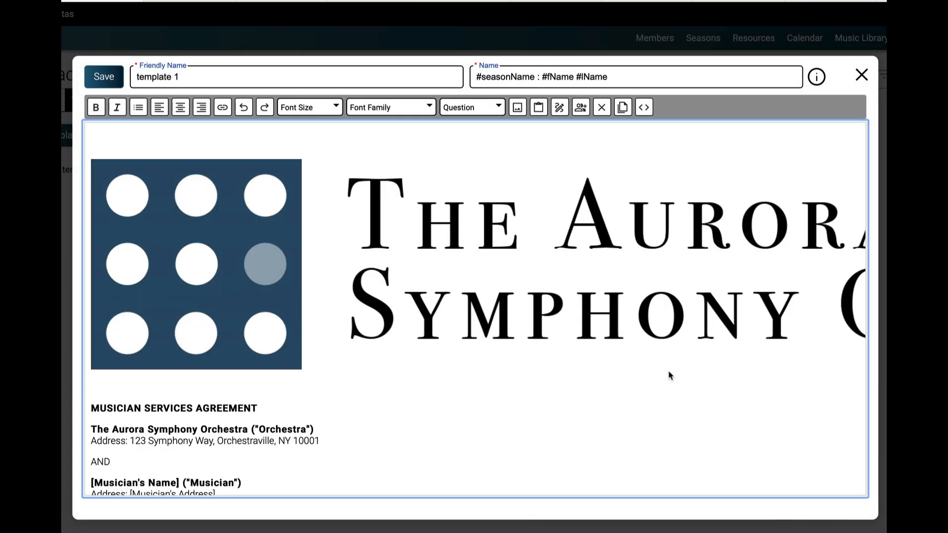
# Resize the orchestra logo to a size value of 923 and close the image editor.
pyautogui.scroll(-1, 669, 376)
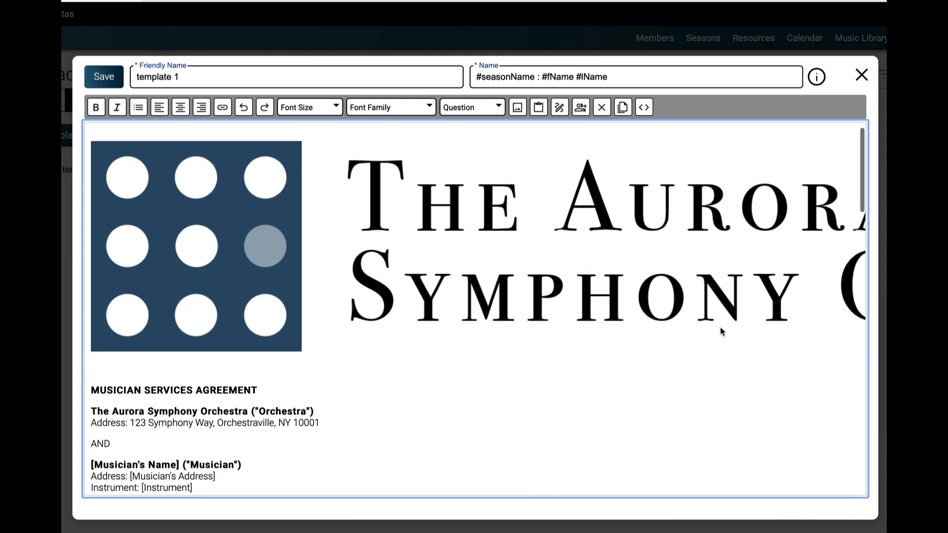
pyautogui.click(732, 265)
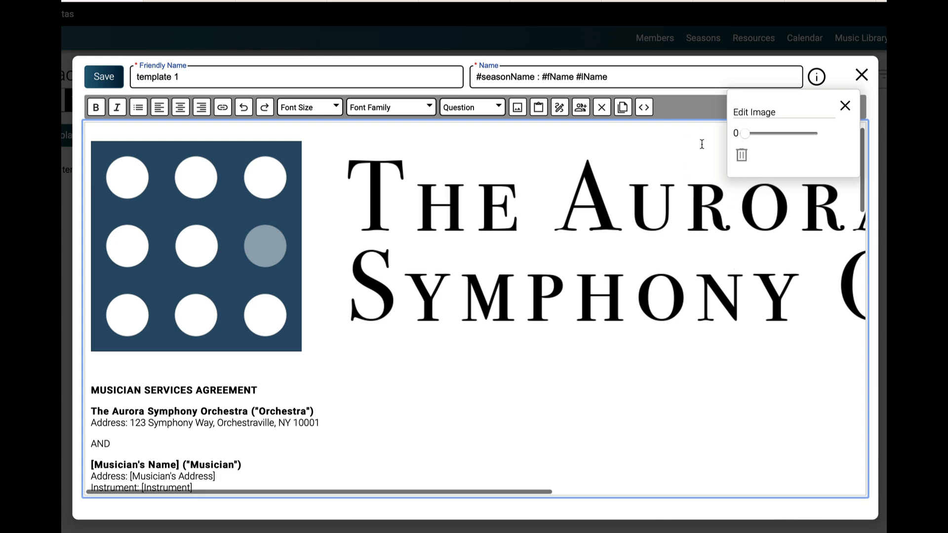
pyautogui.moveTo(745, 133); pyautogui.dragTo(818, 142)
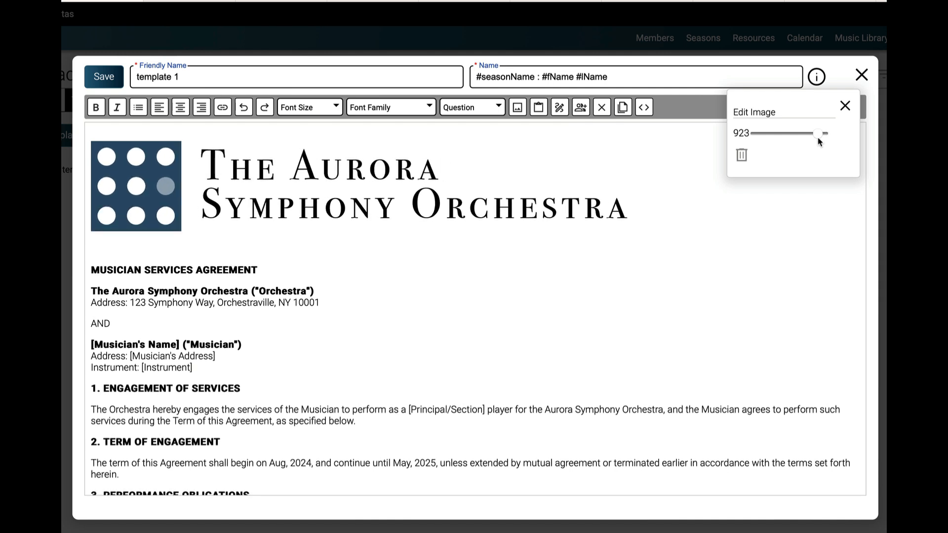
pyautogui.click(845, 106)
# Centre the orchestra logo, and set it back to left alignment.
pyautogui.scroll(-8, 684, 235)
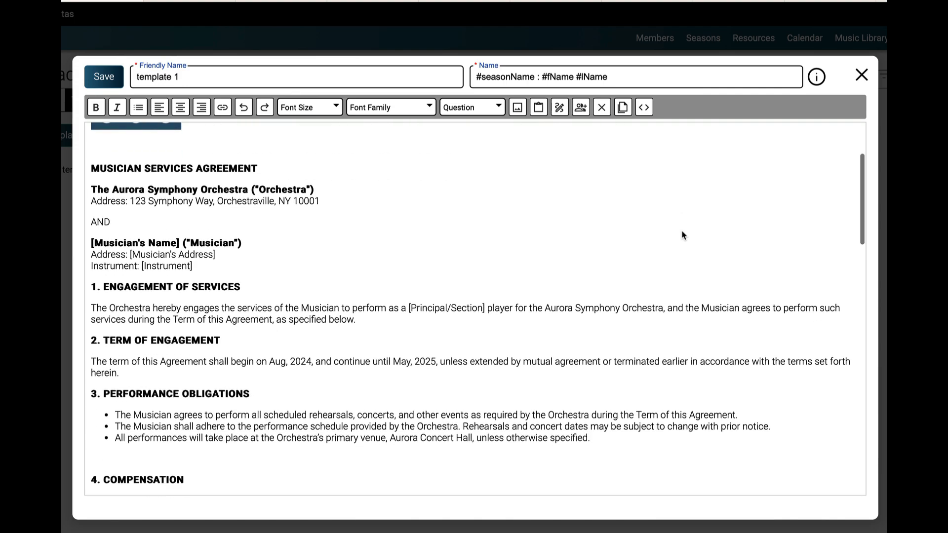
pyautogui.scroll(8, 684, 235)
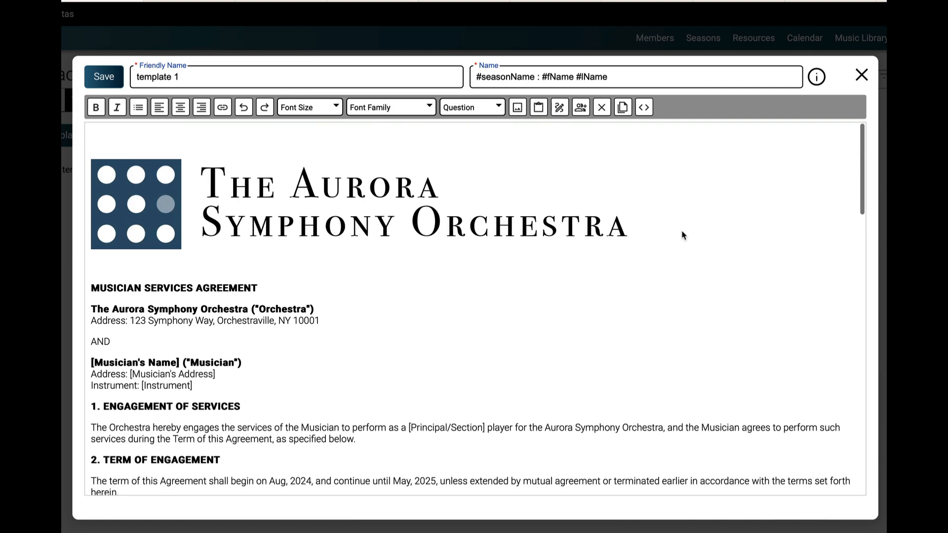
pyautogui.click(658, 237)
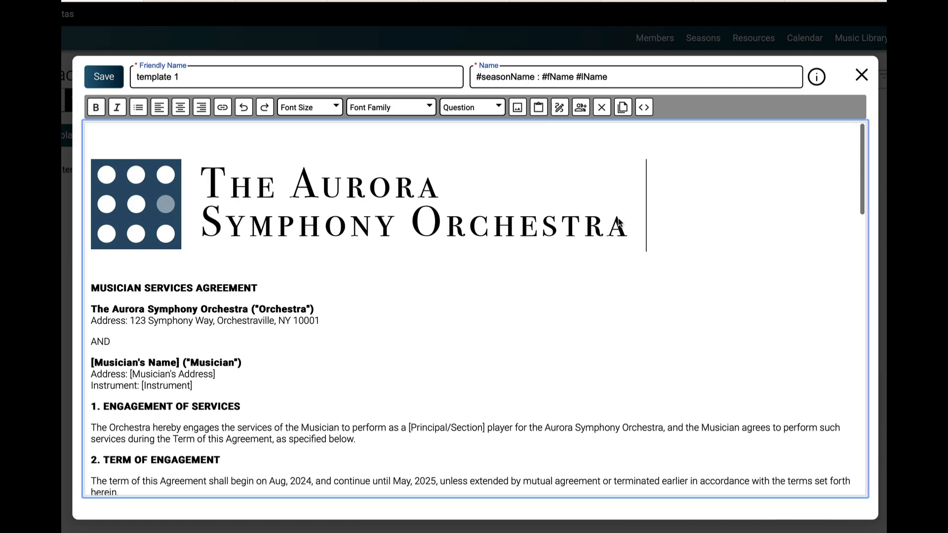
pyautogui.moveTo(617, 222); pyautogui.dragTo(324, 166)
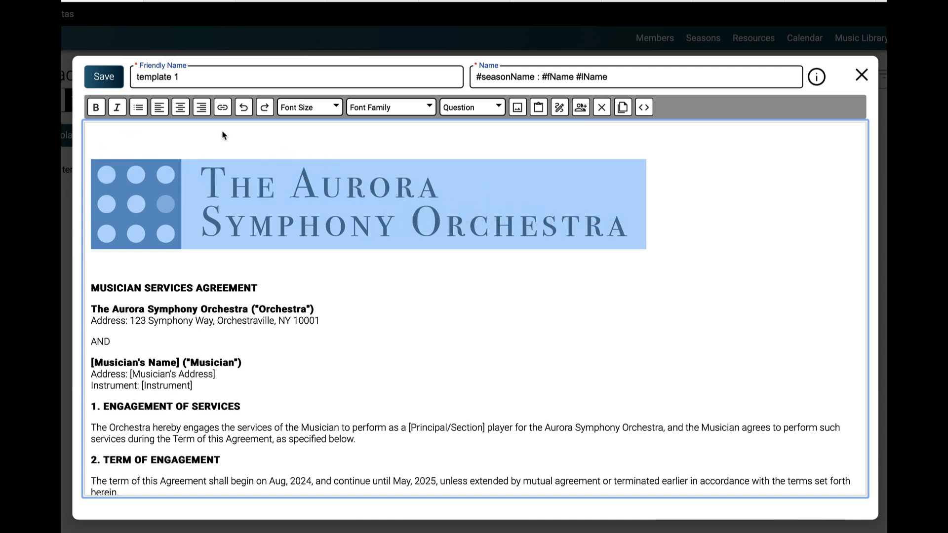
pyautogui.click(180, 107)
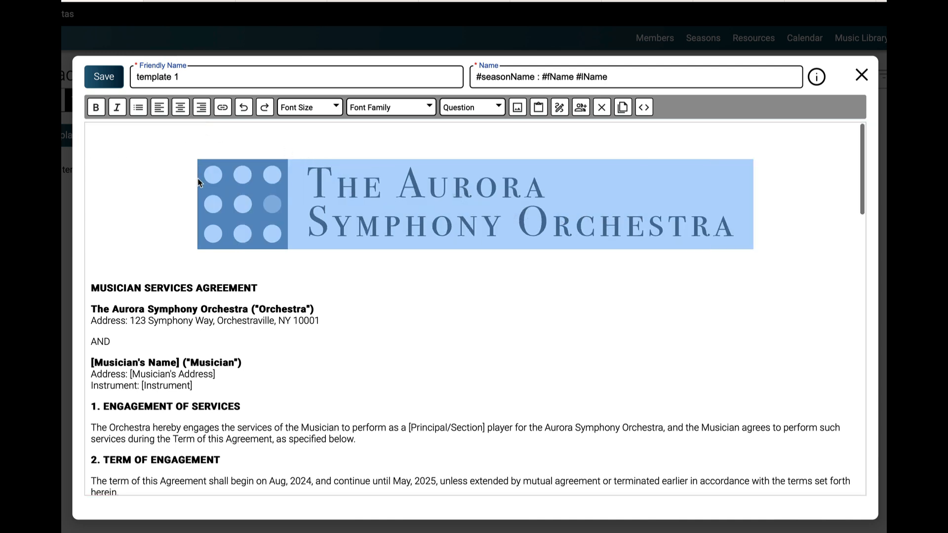
pyautogui.click(159, 107)
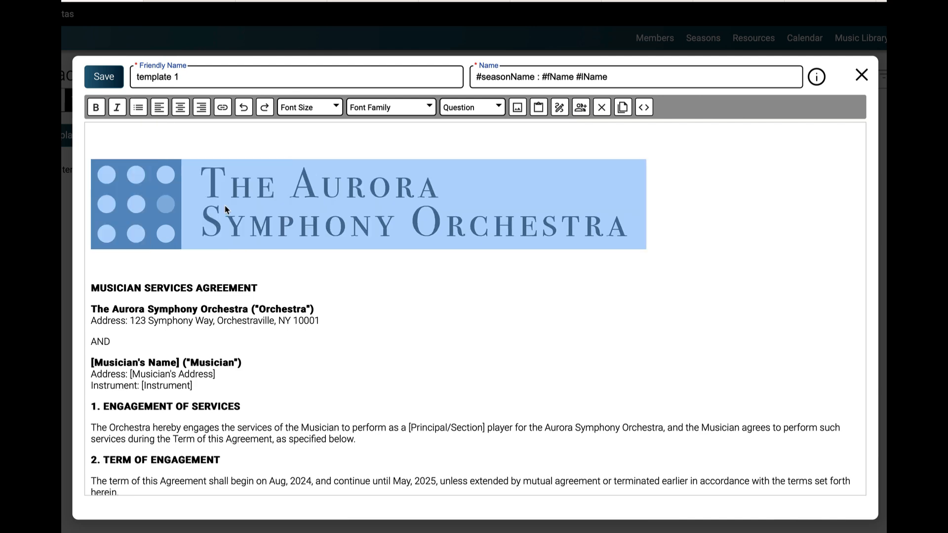
pyautogui.click(507, 341)
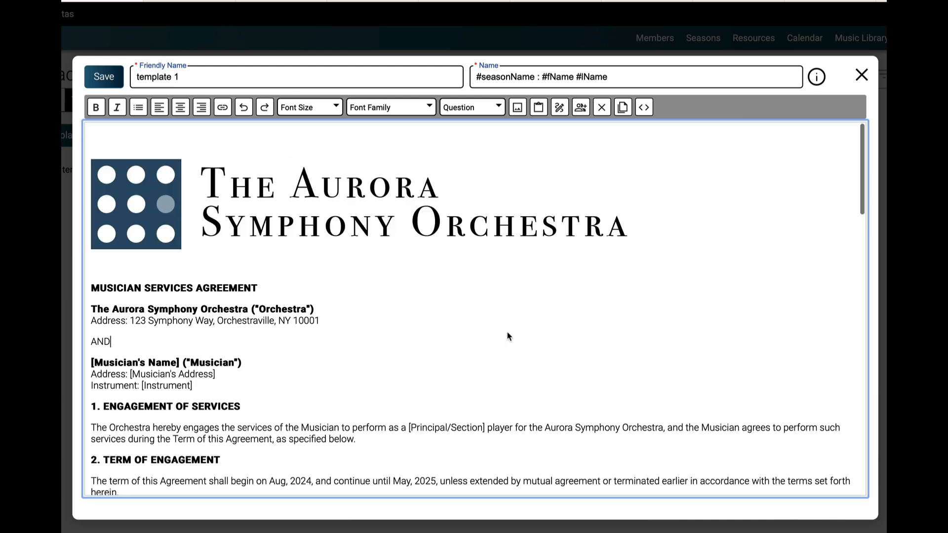
# Show the list of available hashtags and replace the Musician's Name placeholder text with #fName #lName inside the brackets.
pyautogui.scroll(-1, 507, 332)
pyautogui.scroll(1, 507, 332)
pyautogui.scroll(-1, 509, 337)
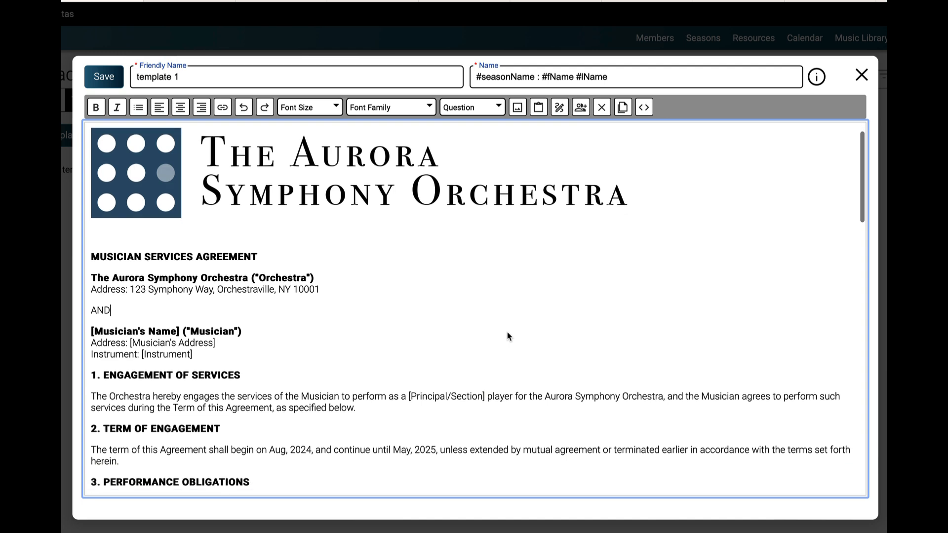
pyautogui.scroll(-1, 509, 336)
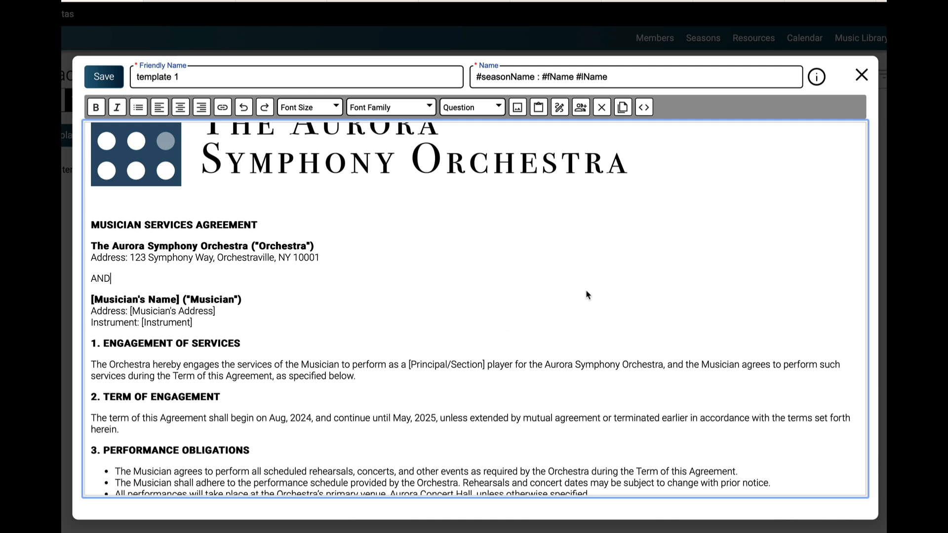
pyautogui.click(818, 78)
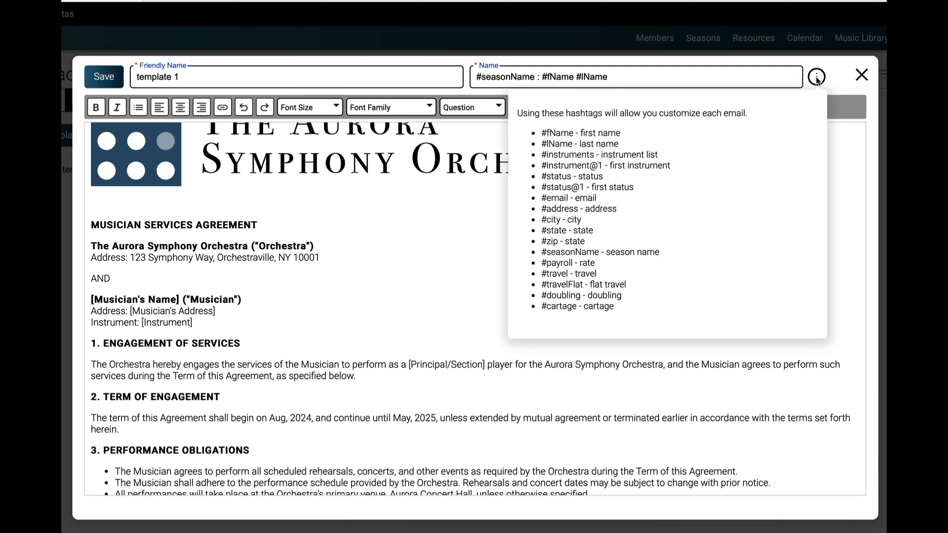
pyautogui.scroll(-1, 131, 343)
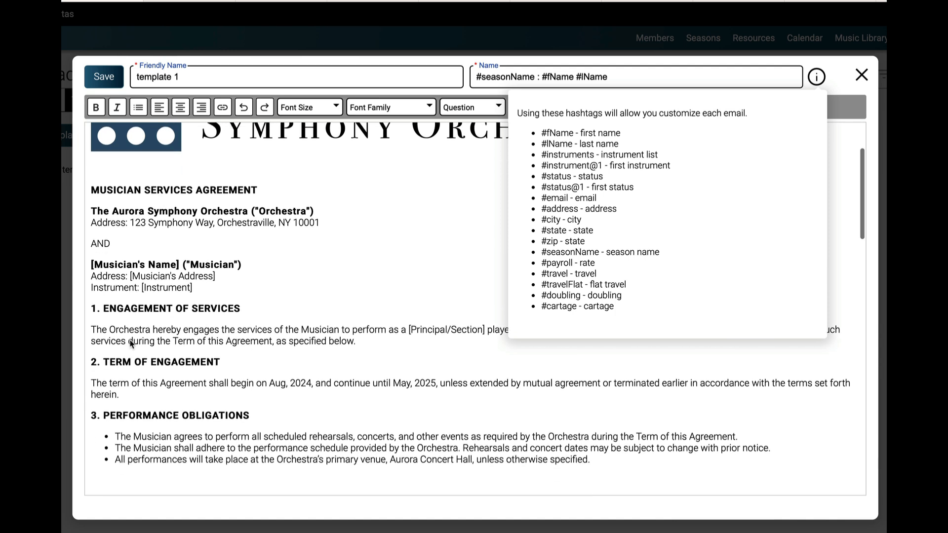
pyautogui.moveTo(177, 266); pyautogui.dragTo(97, 266)
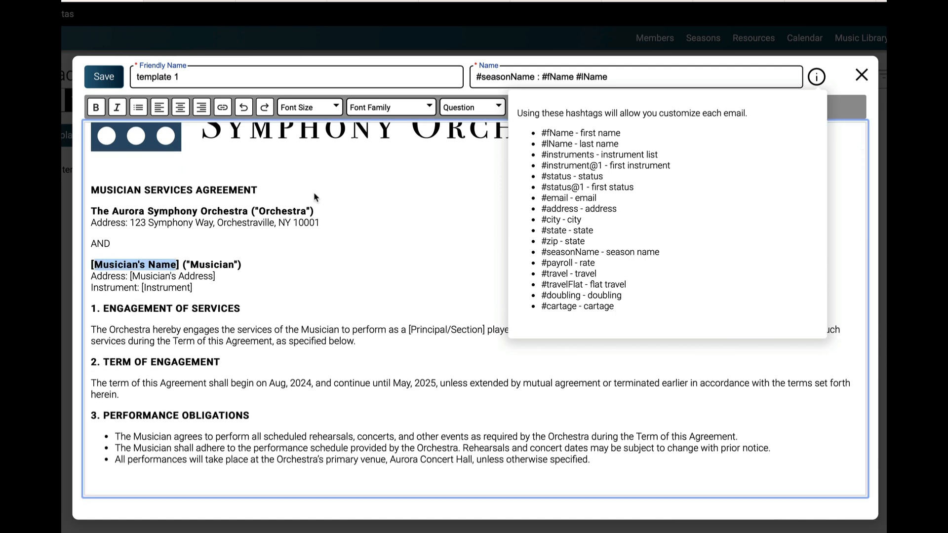
pyautogui.write('#fN')
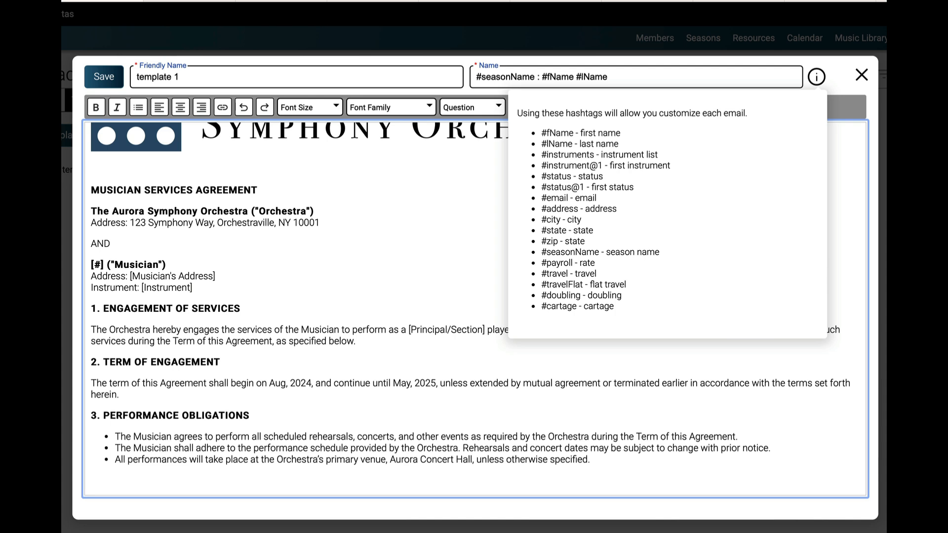
pyautogui.write('ame #')
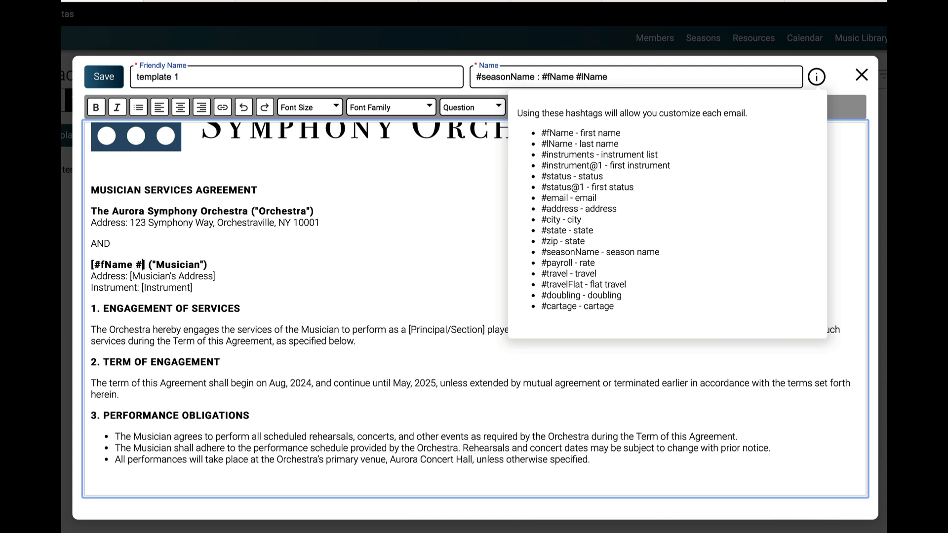
pyautogui.write('lName')
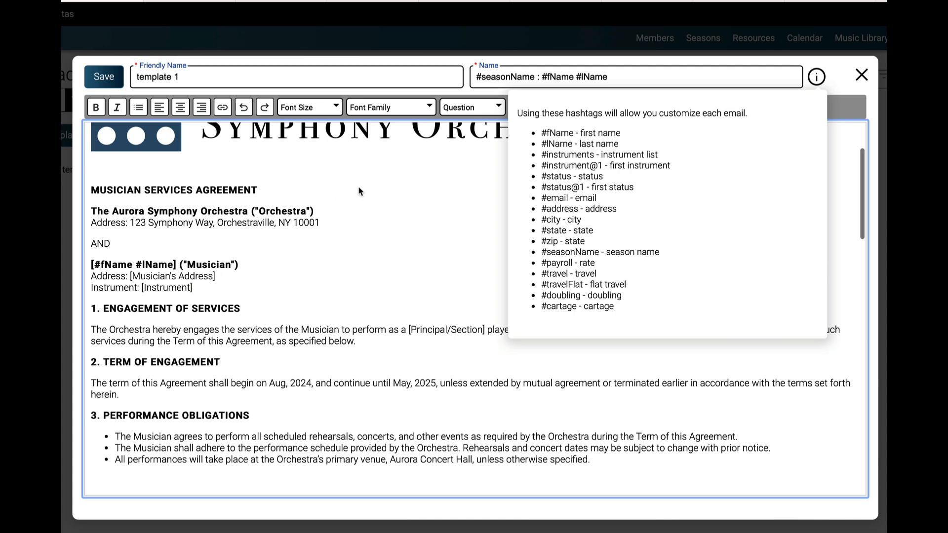
# Replace the Musician's Address placeholder text with "#address, #city #state #zip", keeping the brackets.
pyautogui.click(212, 278)
pyautogui.press('BackSpace')
pyautogui.press('BackSpace')
pyautogui.press('BackSpace')
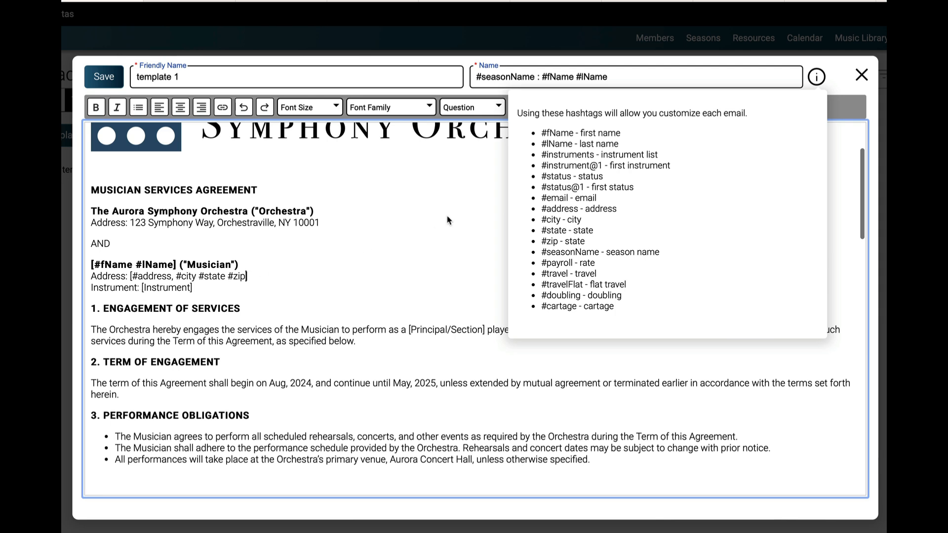
# Replace the Instrument placeholder text with #instruments and check the first-instrument hashtag in the reference list.
pyautogui.moveTo(191, 289); pyautogui.dragTo(143, 292)
pyautogui.press('BackSpace')
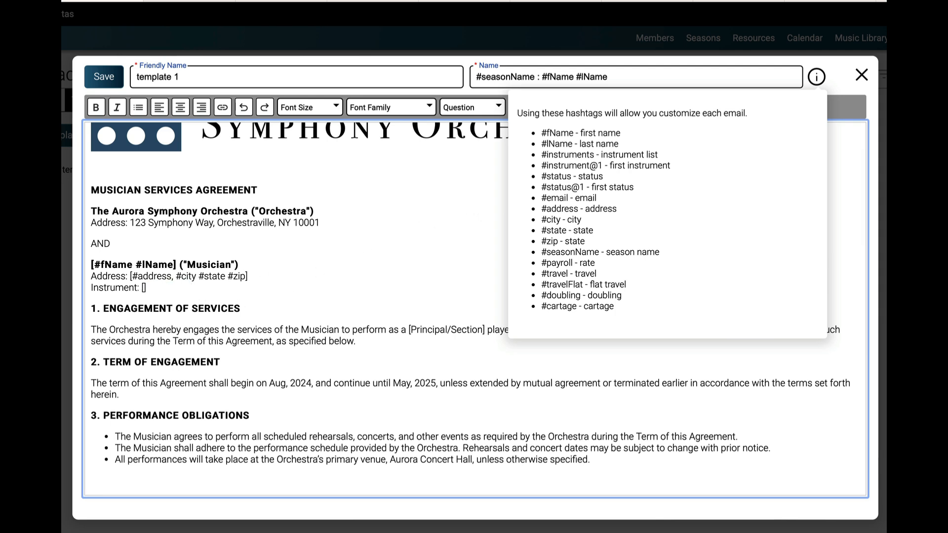
pyautogui.write('#instruments')
pyautogui.moveTo(603, 166)
pyautogui.mouseDown()
pyautogui.moveTo(541, 168)
pyautogui.moveTo(598, 173)
pyautogui.mouseUp()
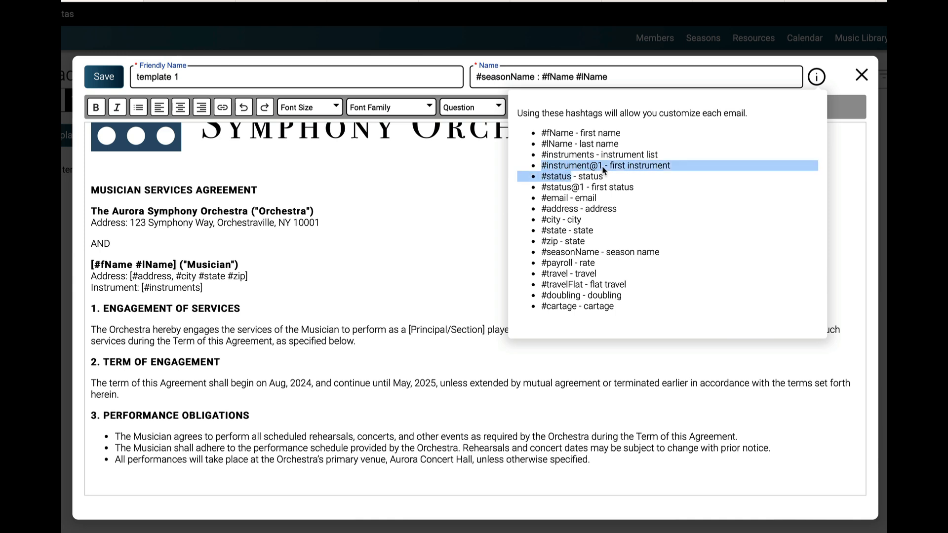
pyautogui.click(604, 170)
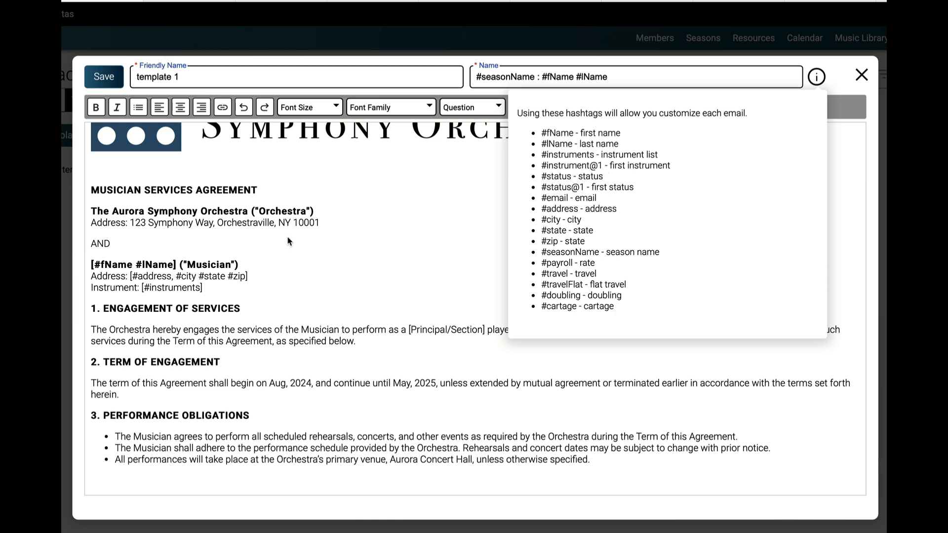
# Replace the Principal/Section placeholder text under Engagement of Services with #status, keeping the brackets.
pyautogui.scroll(-1, 299, 287)
pyautogui.scroll(2, 336, 311)
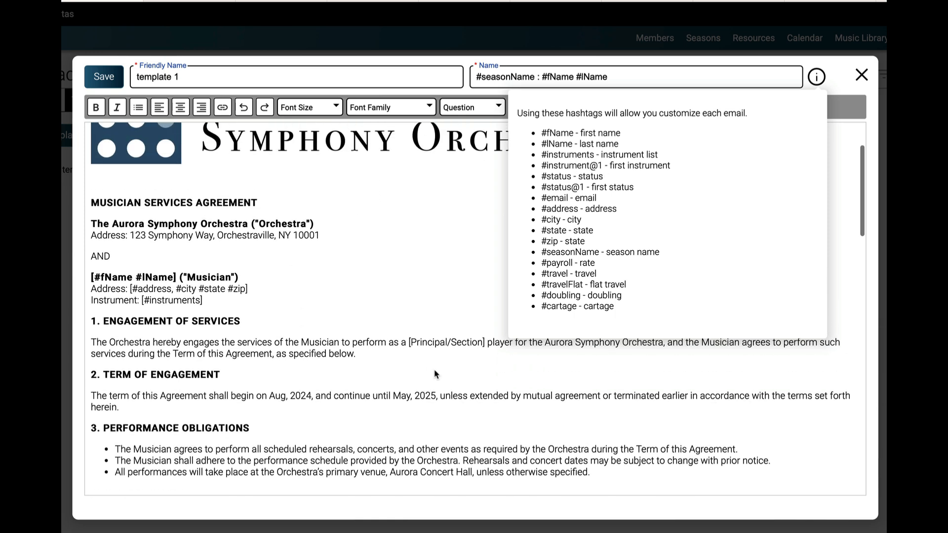
pyautogui.moveTo(483, 344); pyautogui.dragTo(410, 344)
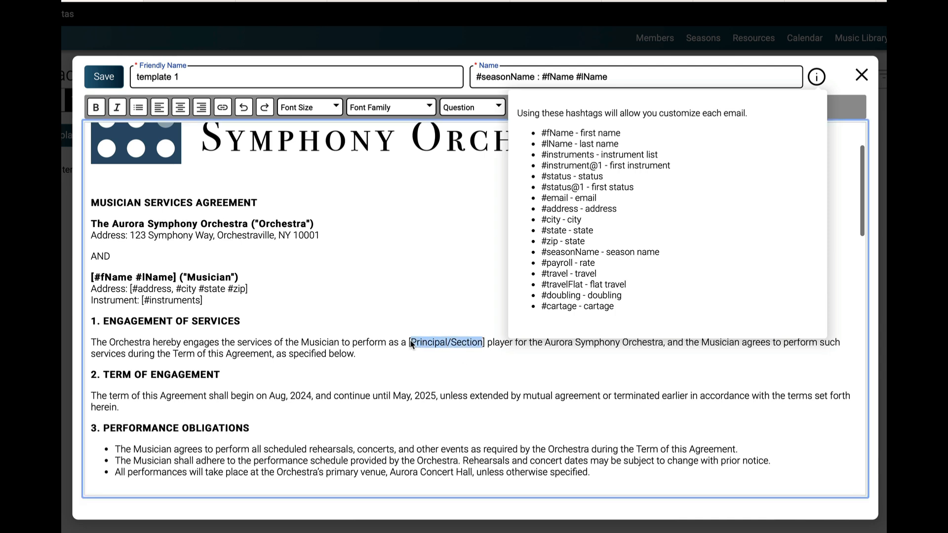
pyautogui.press('BackSpace')
pyautogui.write('#status')
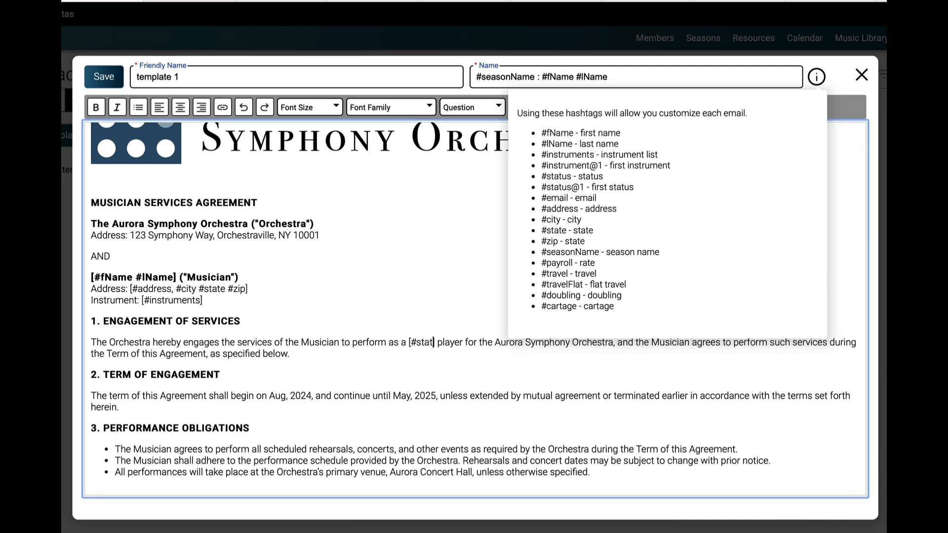
pyautogui.scroll(-1, 422, 341)
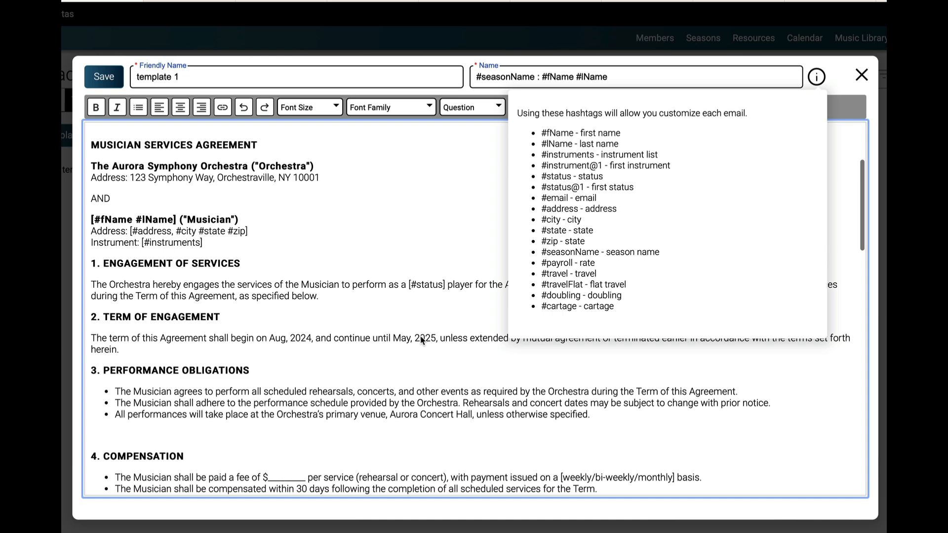
pyautogui.scroll(-1, 422, 340)
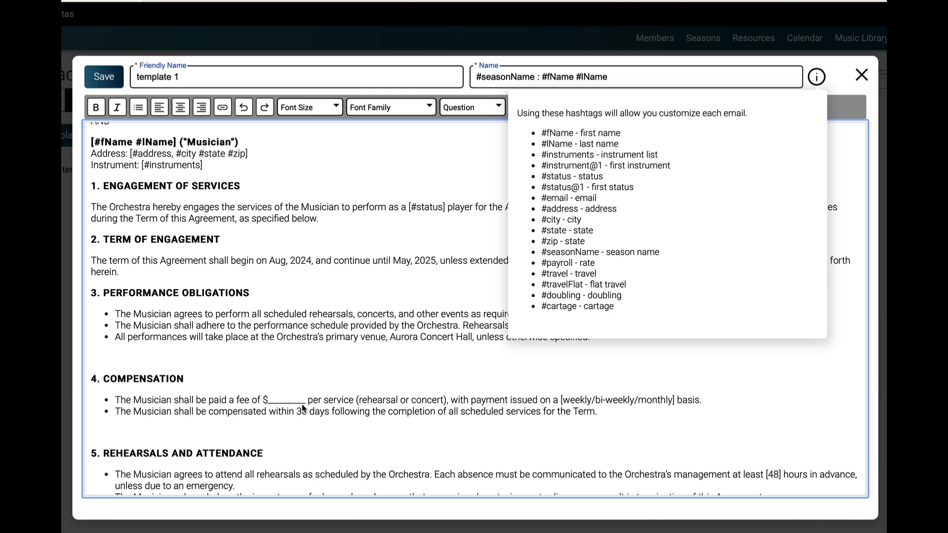
# Replace the blank fee amount under Compensation, including the dollar sign, with #payroll.
pyautogui.moveTo(305, 402); pyautogui.dragTo(266, 402)
pyautogui.press('BackSpace')
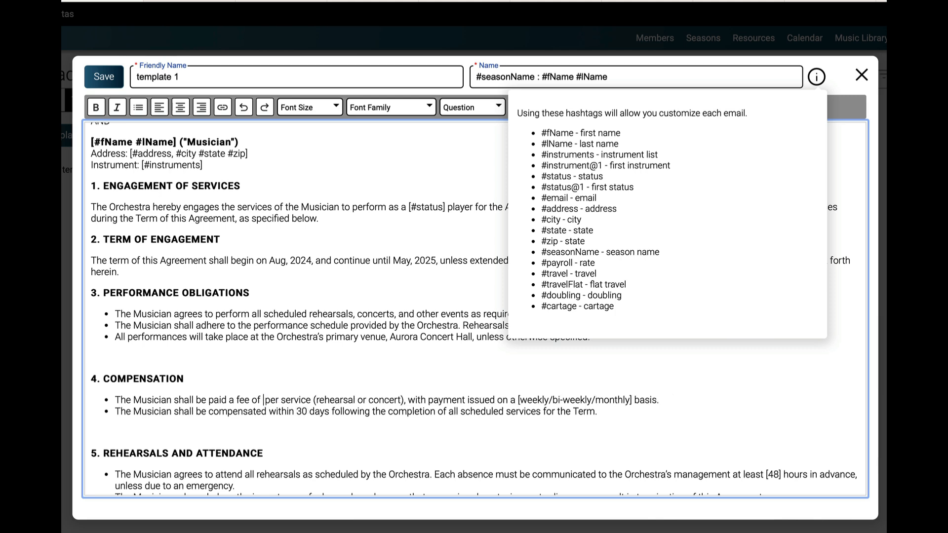
pyautogui.write('#payroll')
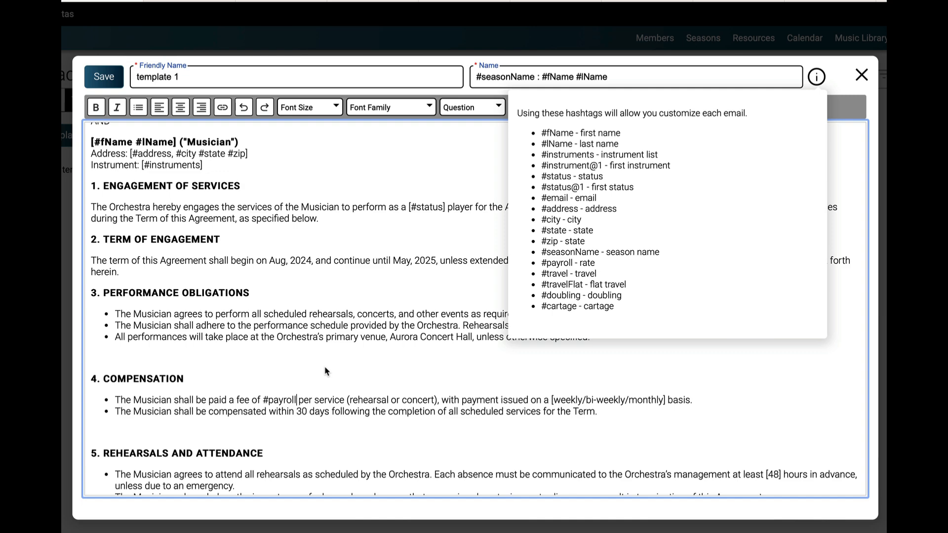
# Remove the empty line above Dietary Preference under Other Information and close the hashtag list.
pyautogui.scroll(-3, 325, 371)
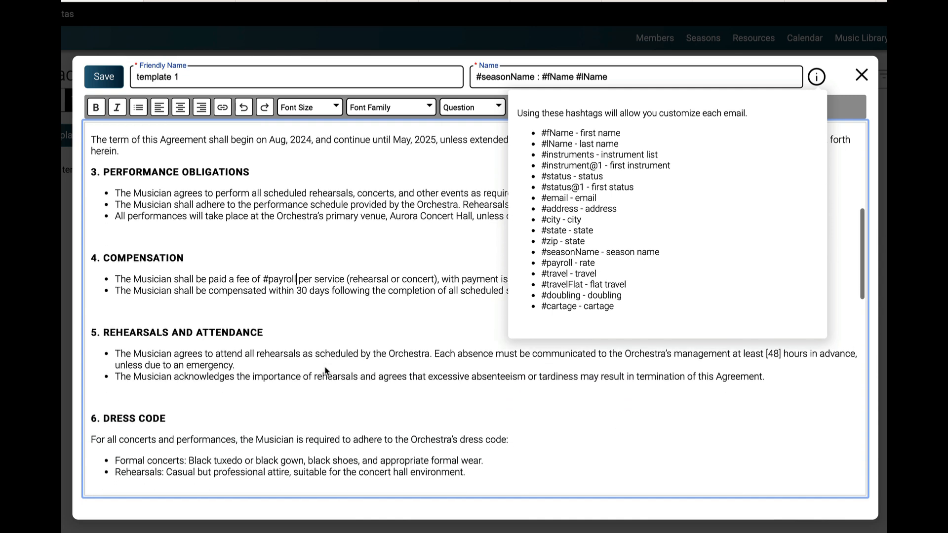
pyautogui.scroll(-5, 326, 371)
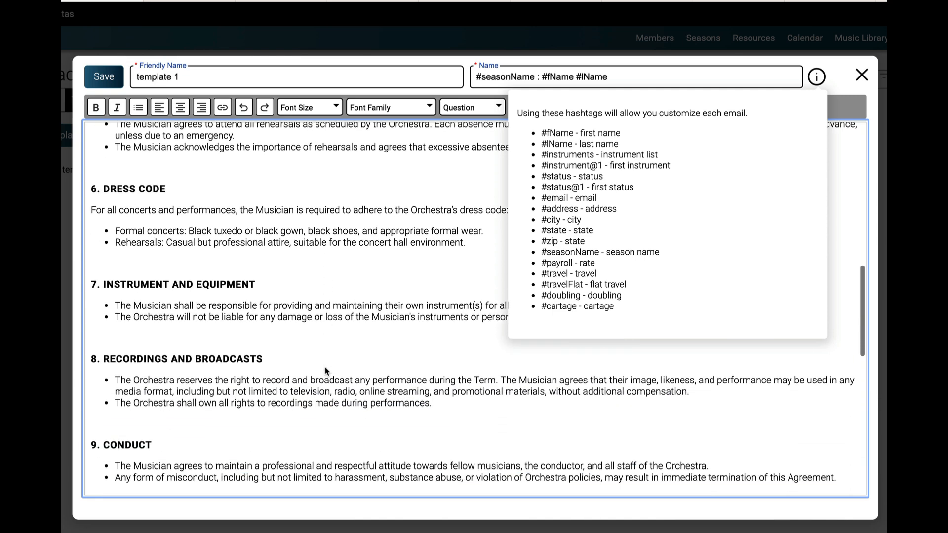
pyautogui.scroll(-8, 326, 371)
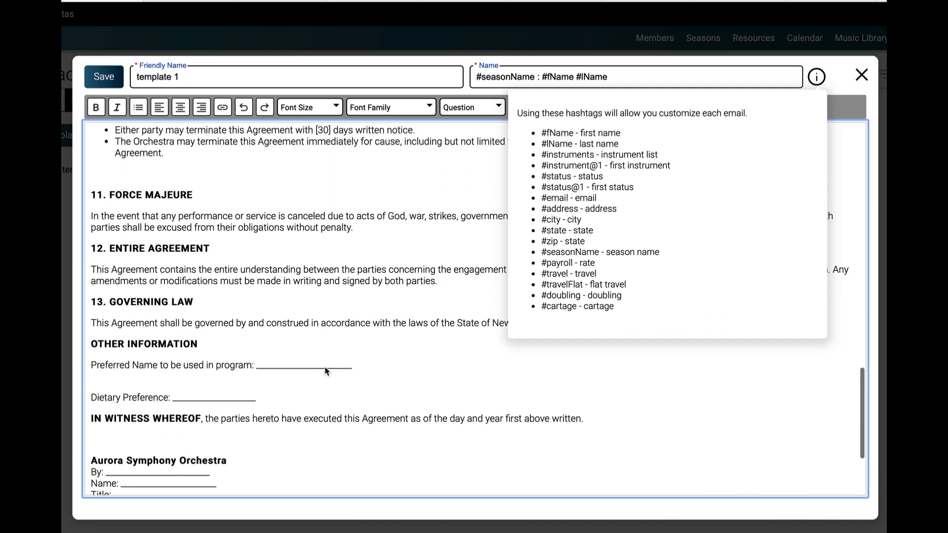
pyautogui.scroll(-1, 326, 371)
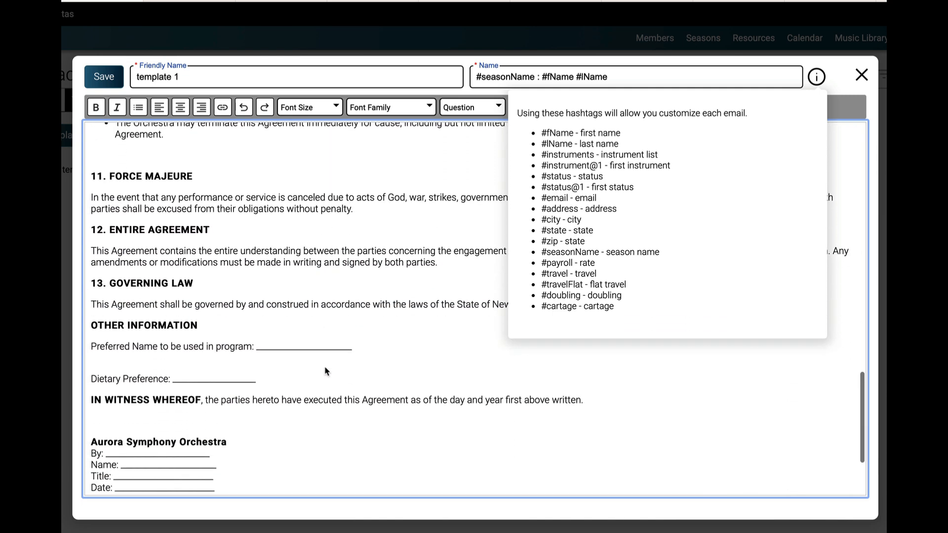
pyautogui.click(202, 371)
pyautogui.press('BackSpace')
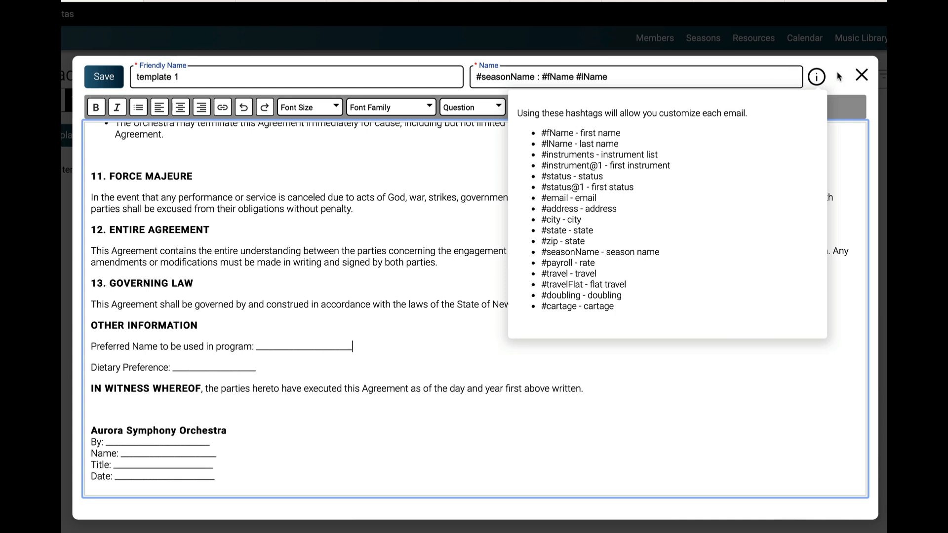
pyautogui.click(820, 79)
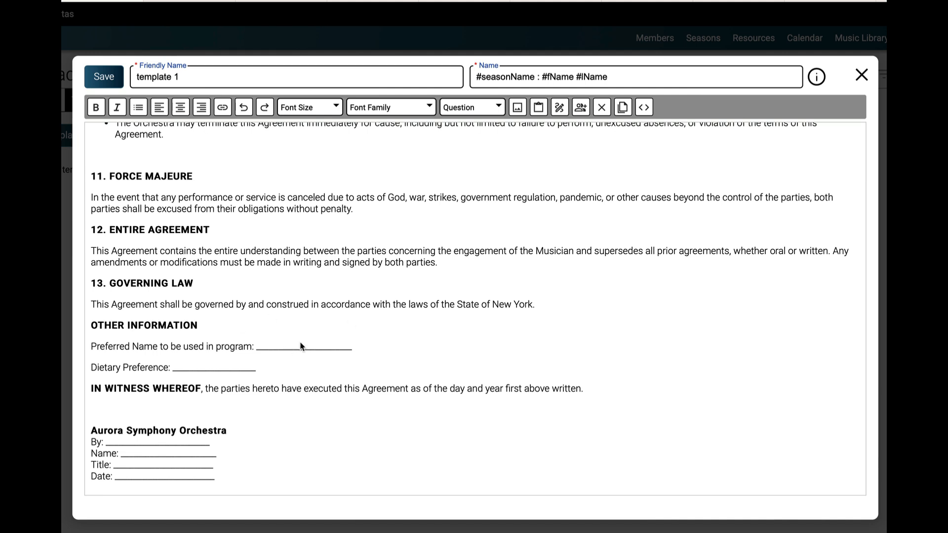
# Copy the text "Preferred Name to be used in program", clear that line and insert a text input question in its place.
pyautogui.click(270, 349)
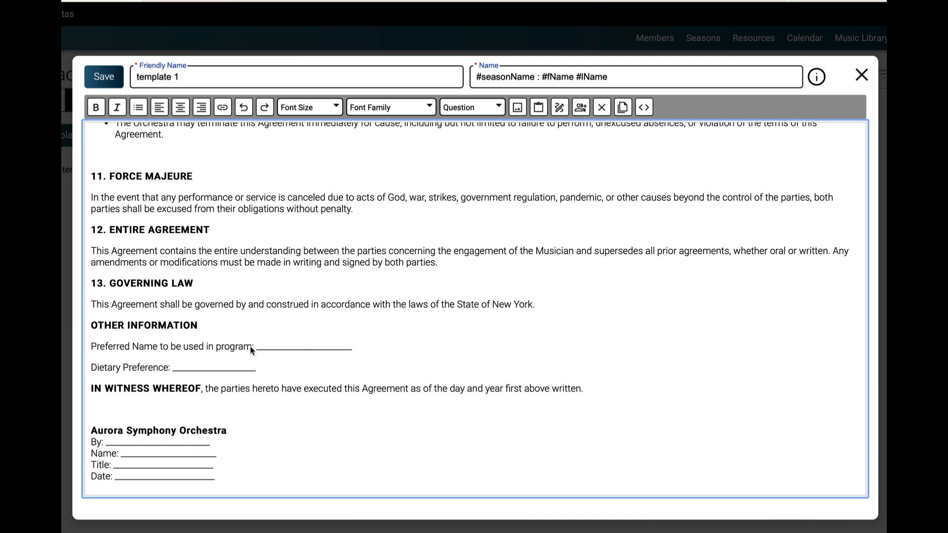
pyautogui.moveTo(253, 347); pyautogui.dragTo(86, 354)
pyautogui.hotkey('ctrl', 'c')
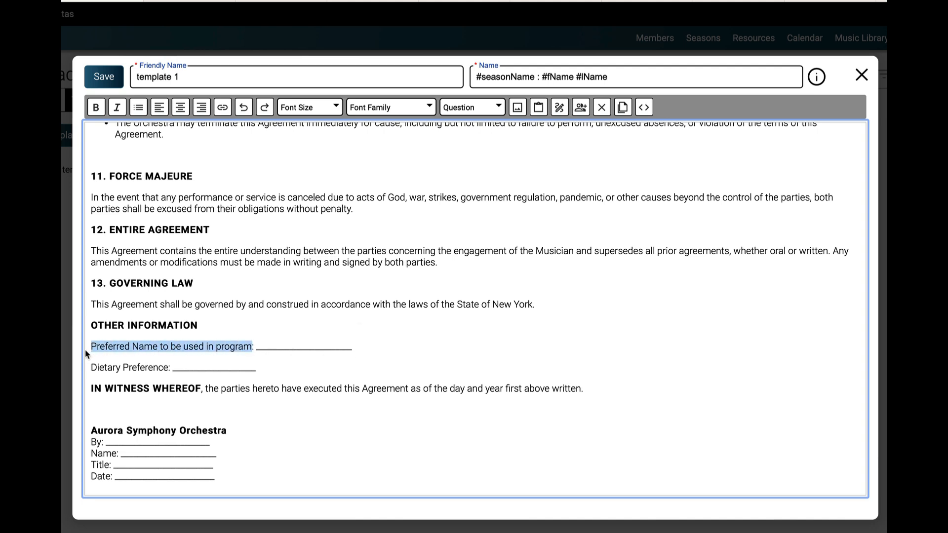
pyautogui.press('BackSpace')
pyautogui.moveTo(192, 347); pyautogui.dragTo(89, 348)
pyautogui.press('BackSpace')
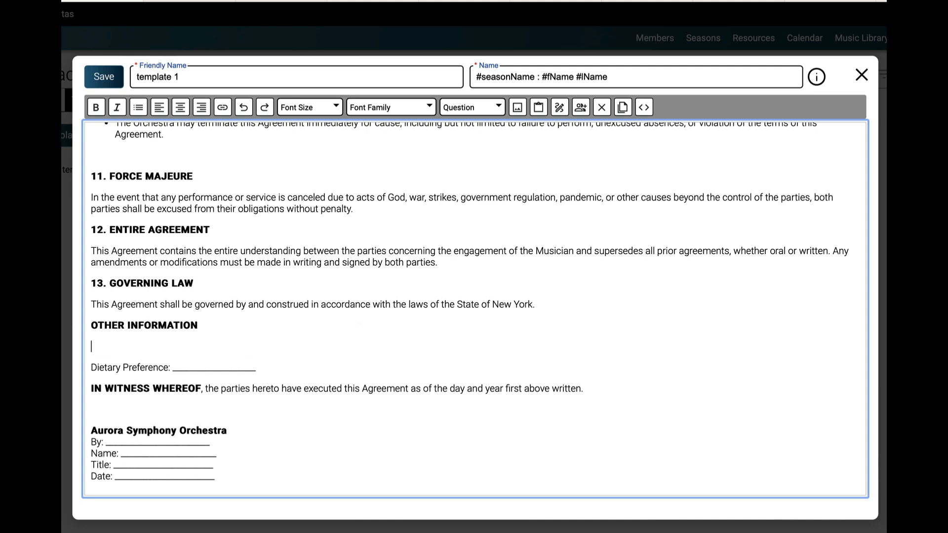
pyautogui.click(458, 108)
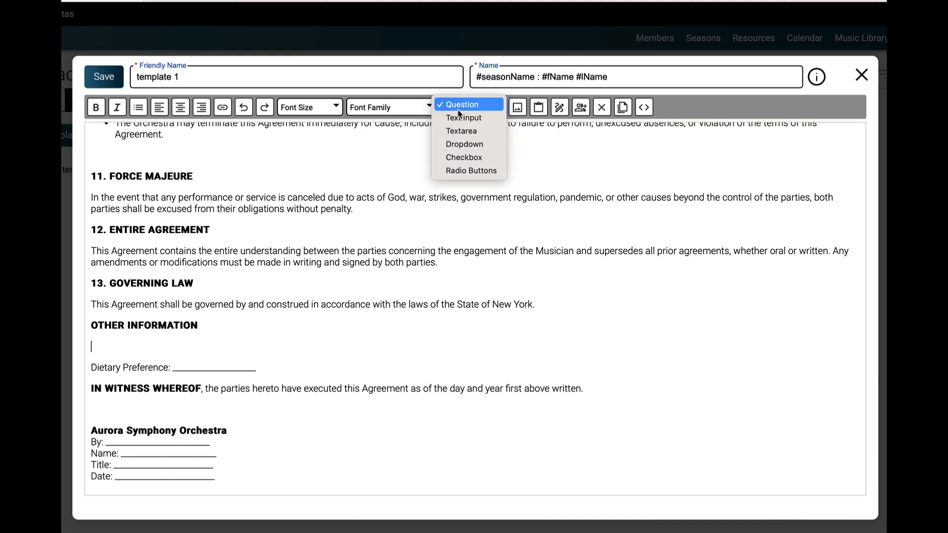
pyautogui.click(462, 118)
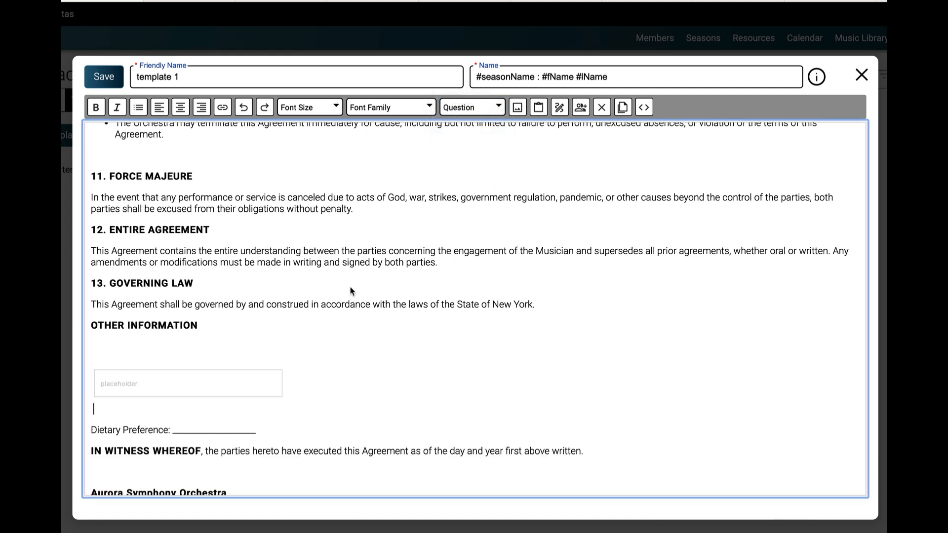
# Set the text input's question to "Preferred Name to be used in program" with the placeholder "Name" and save it.
pyautogui.moveTo(144, 388)
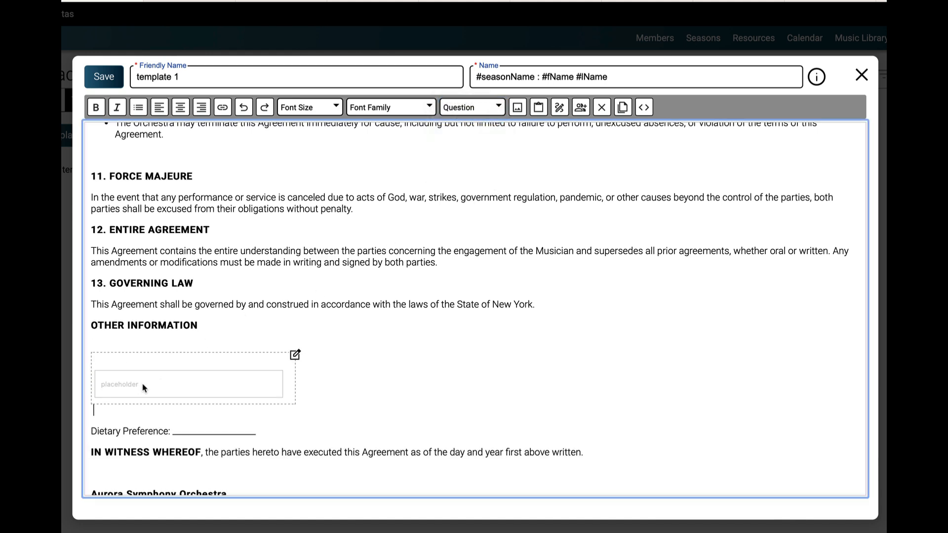
pyautogui.click(295, 356)
pyautogui.click(782, 137)
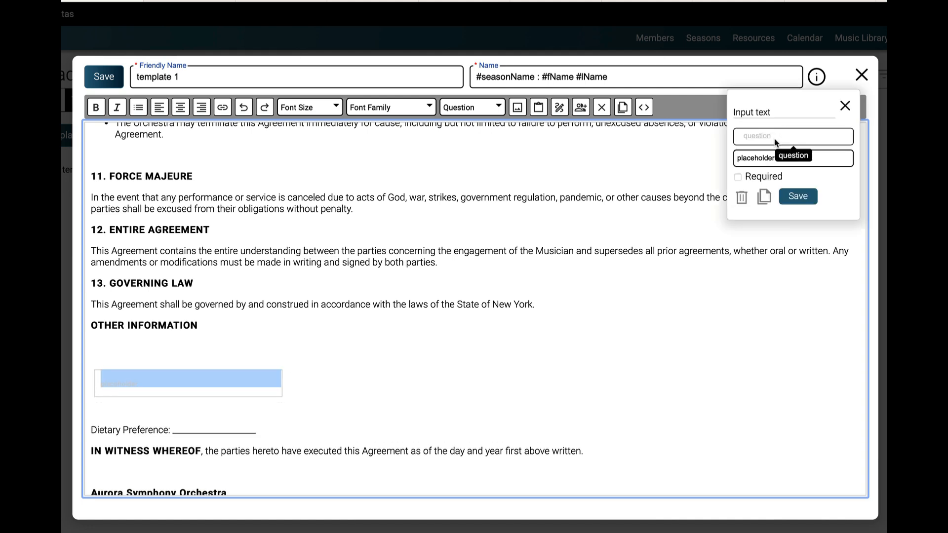
pyautogui.hotkey('ctrl', 'v')
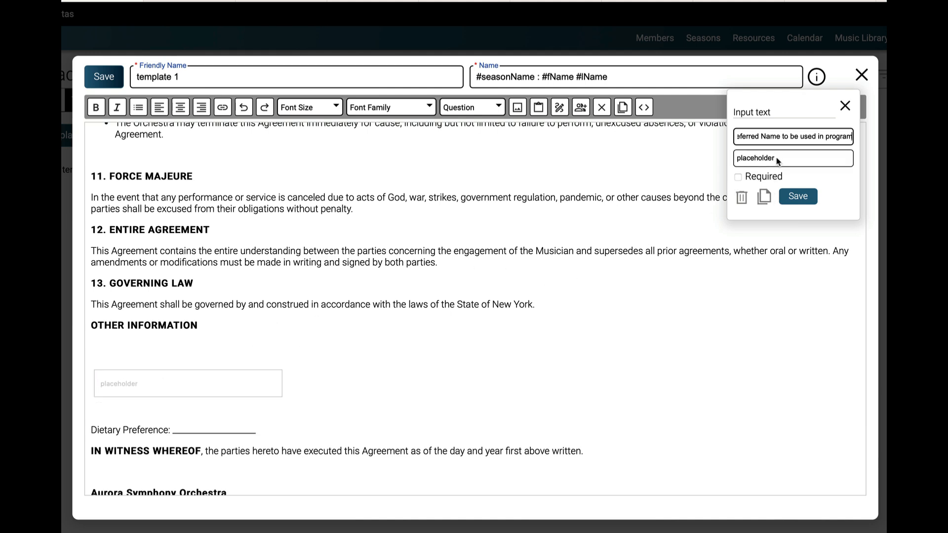
pyautogui.moveTo(779, 158); pyautogui.dragTo(730, 161)
pyautogui.write('Name')
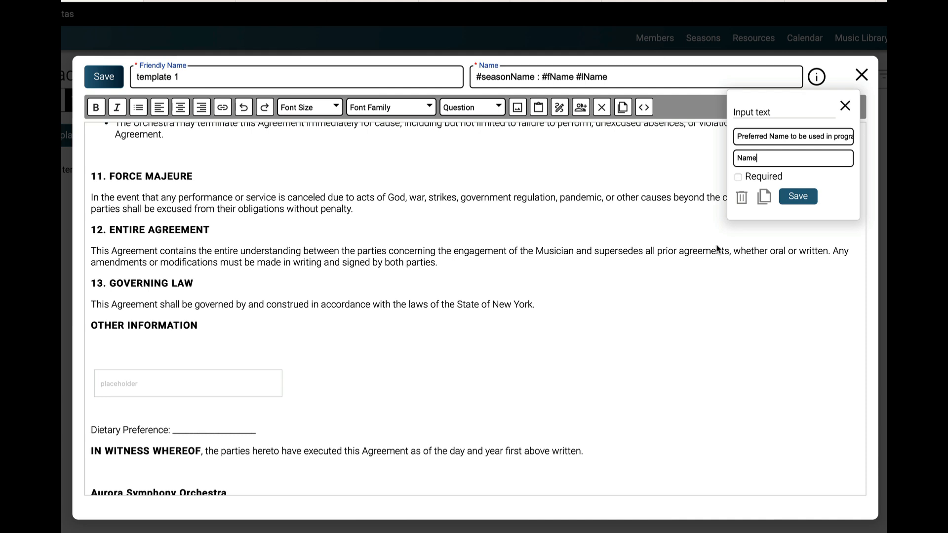
pyautogui.click(799, 197)
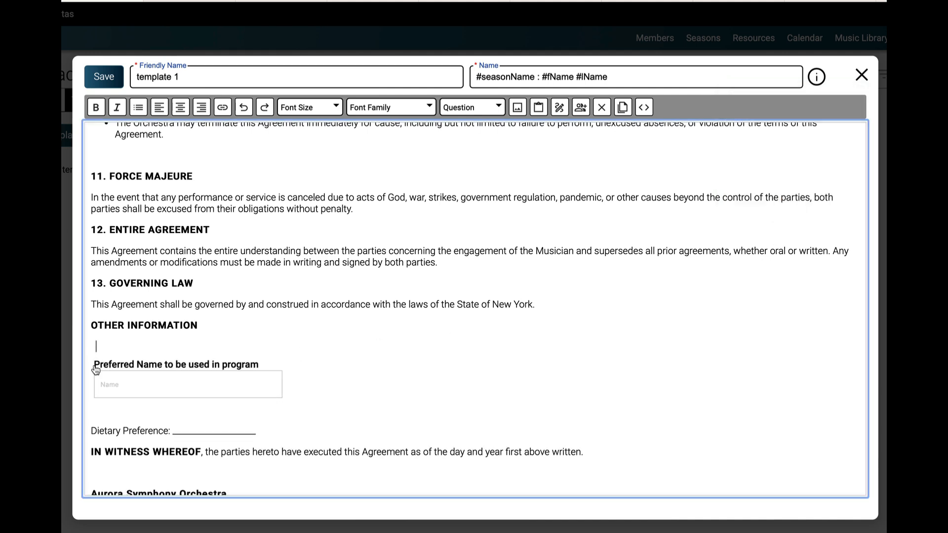
# Copy the text "Dietary Preference", clear that line and insert a dropdown question in its place.
pyautogui.scroll(-3, 176, 357)
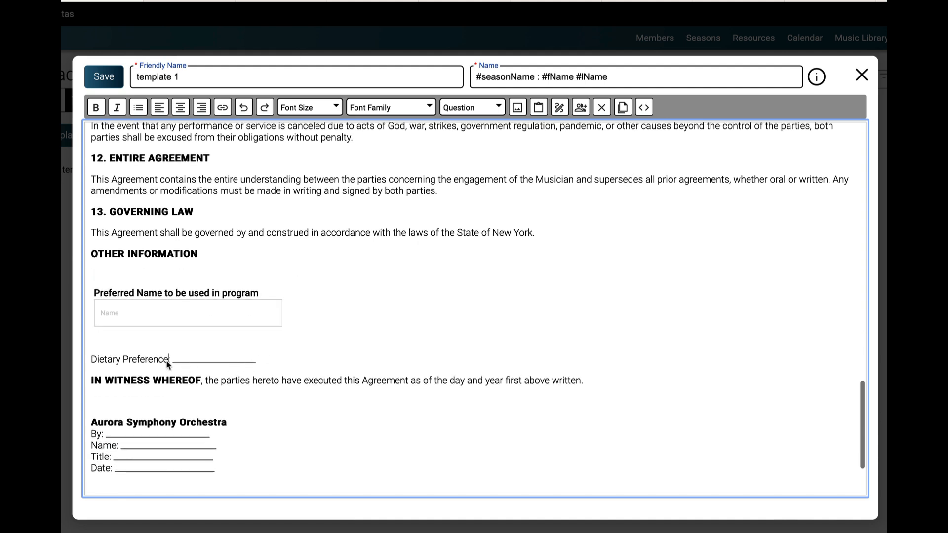
pyautogui.moveTo(169, 361); pyautogui.dragTo(93, 362)
pyautogui.hotkey('ctrl', 'c')
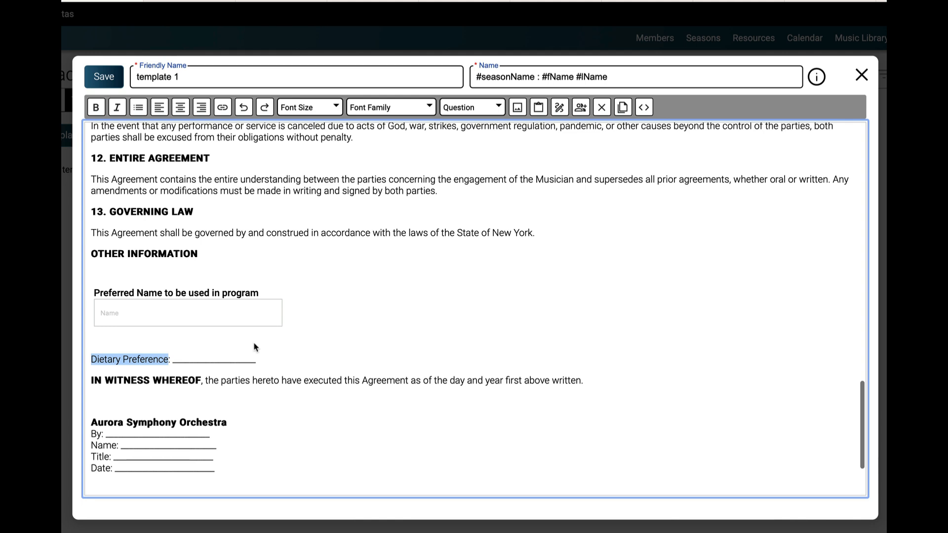
pyautogui.press('BackSpace')
pyautogui.moveTo(211, 355); pyautogui.dragTo(195, 349)
pyautogui.press('BackSpace')
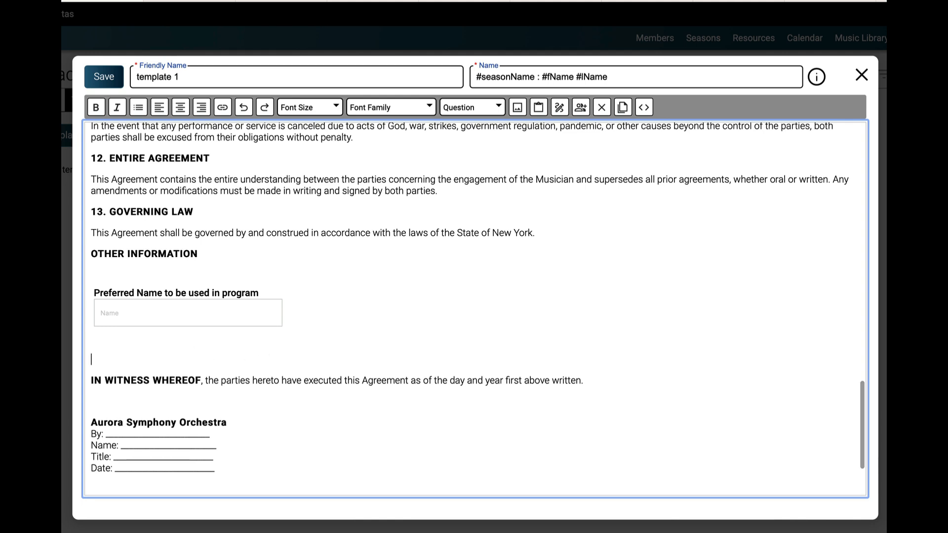
pyautogui.click(468, 106)
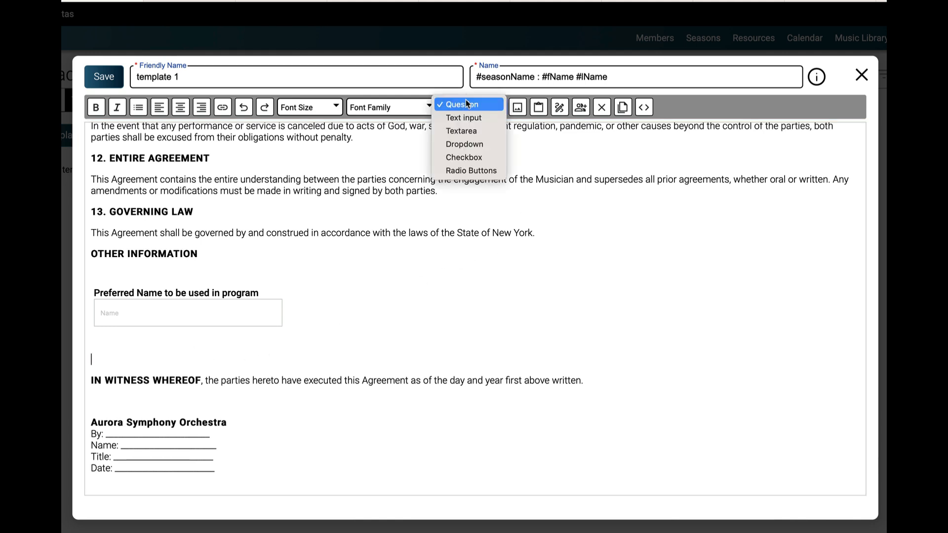
pyautogui.click(471, 145)
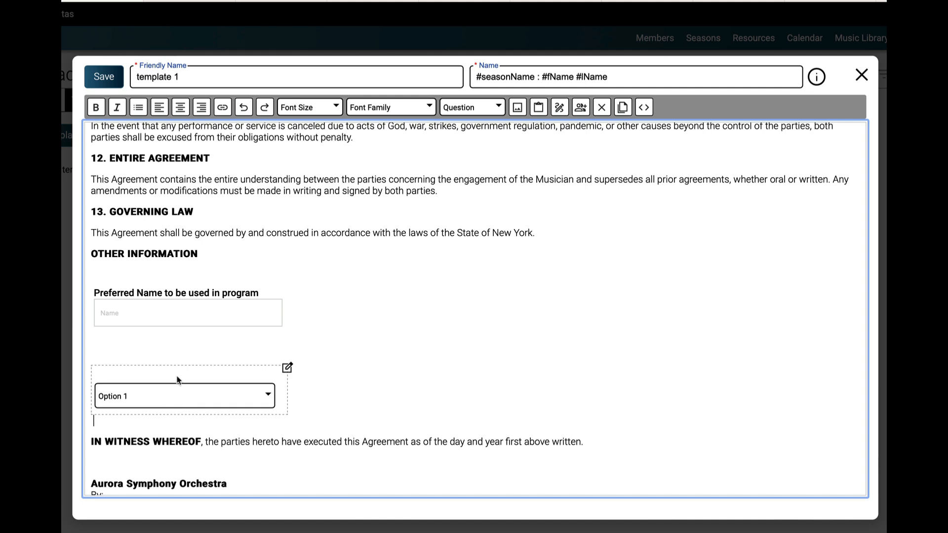
# Open the new dropdown's settings and set its question to "Dietary Preference".
pyautogui.click(287, 373)
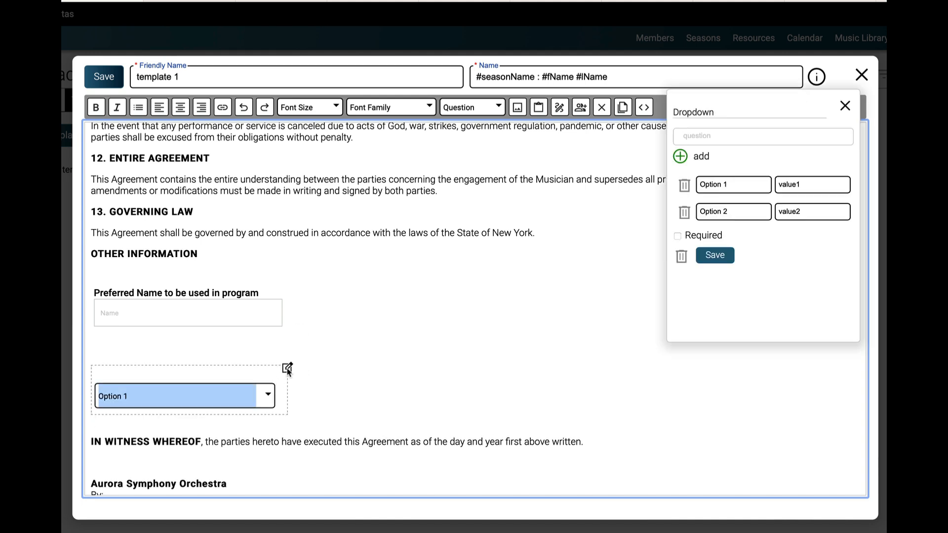
pyautogui.click(734, 138)
pyautogui.hotkey('ctrl', 'v')
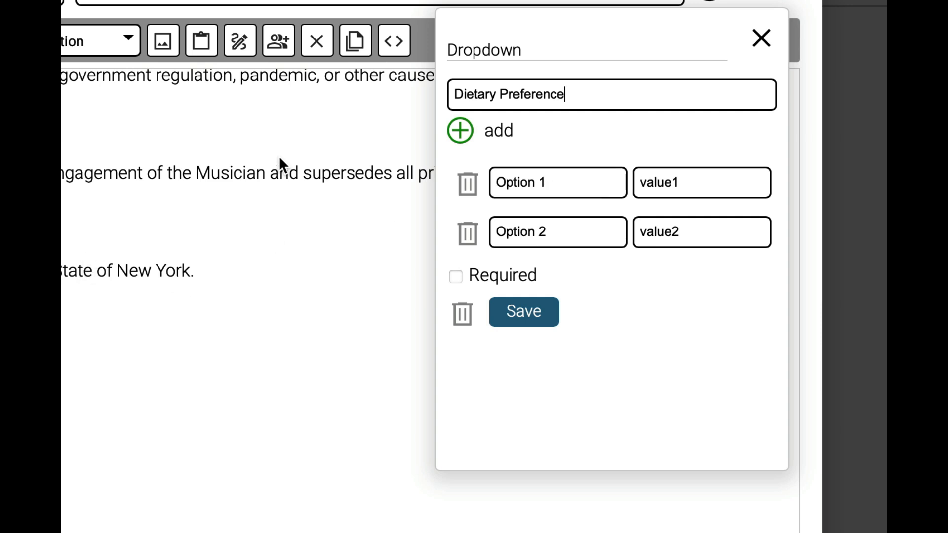
# Set the dropdown's first option to "None" with the value "none".
pyautogui.moveTo(550, 182); pyautogui.dragTo(492, 182)
pyautogui.press('BackSpace')
pyautogui.write('None')
pyautogui.moveTo(671, 182); pyautogui.dragTo(617, 182)
pyautogui.press('BackSpace')
pyautogui.write('none')
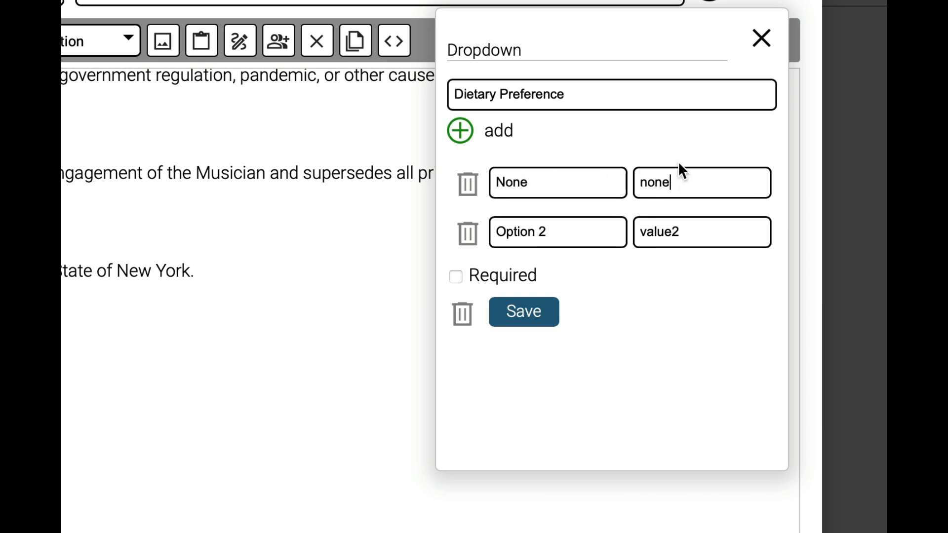
pyautogui.write('f')
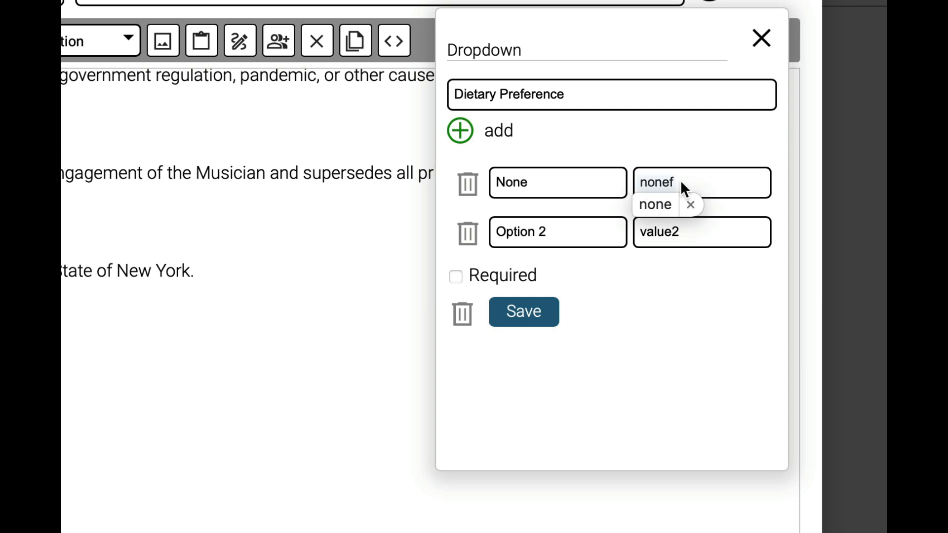
pyautogui.press('BackSpace')
# Set the dropdown's second option to "Vegetarian" with the value "vegetarian".
pyautogui.click(531, 234)
pyautogui.hotkey('ctrl', 'a')
pyautogui.press('BackSpace')
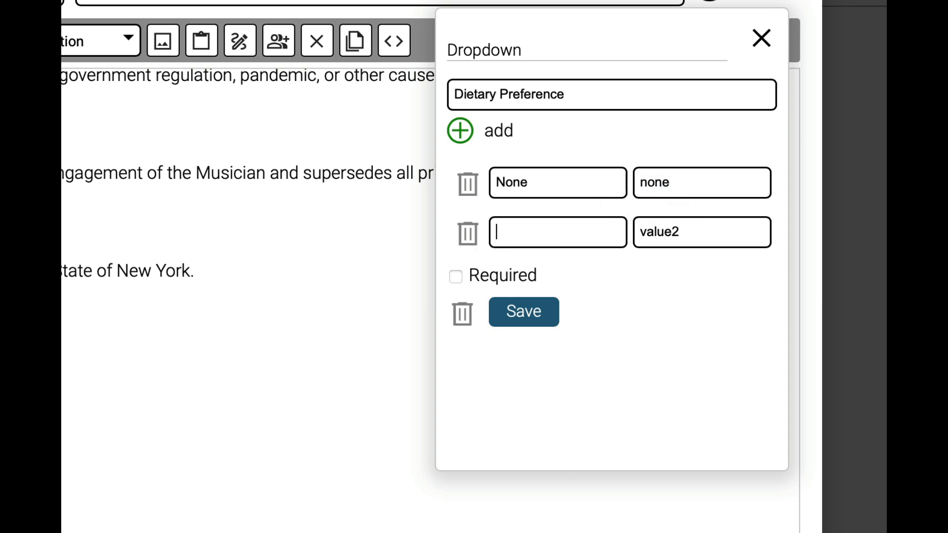
pyautogui.write('Vegetarina')
pyautogui.press('BackSpace')
pyautogui.press('BackSpace')
pyautogui.write('an')
pyautogui.moveTo(565, 234); pyautogui.dragTo(464, 224)
pyautogui.hotkey('ctrl', 'c')
pyautogui.click(716, 236)
pyautogui.moveTo(715, 236); pyautogui.dragTo(624, 235)
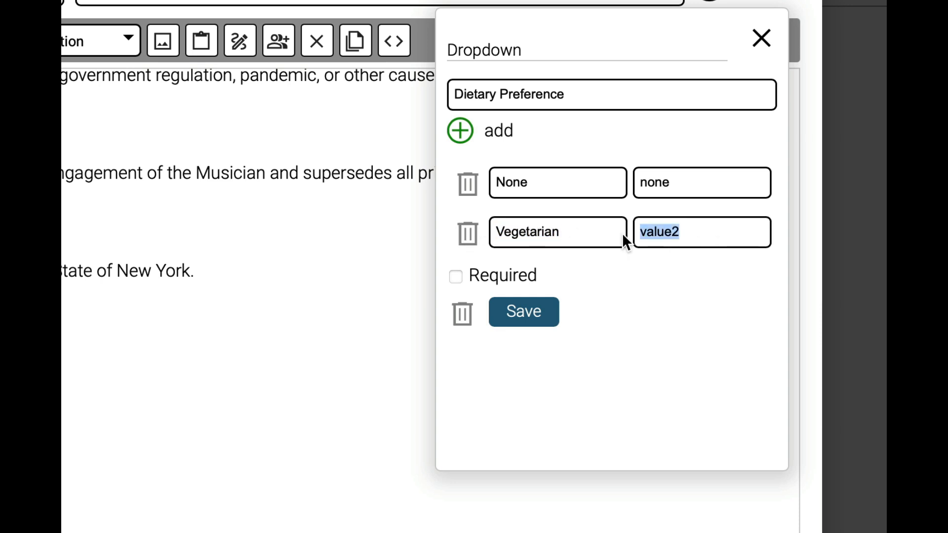
pyautogui.hotkey('ctrl', 'v')
pyautogui.click(647, 238)
pyautogui.press('BackSpace')
pyautogui.write('v')
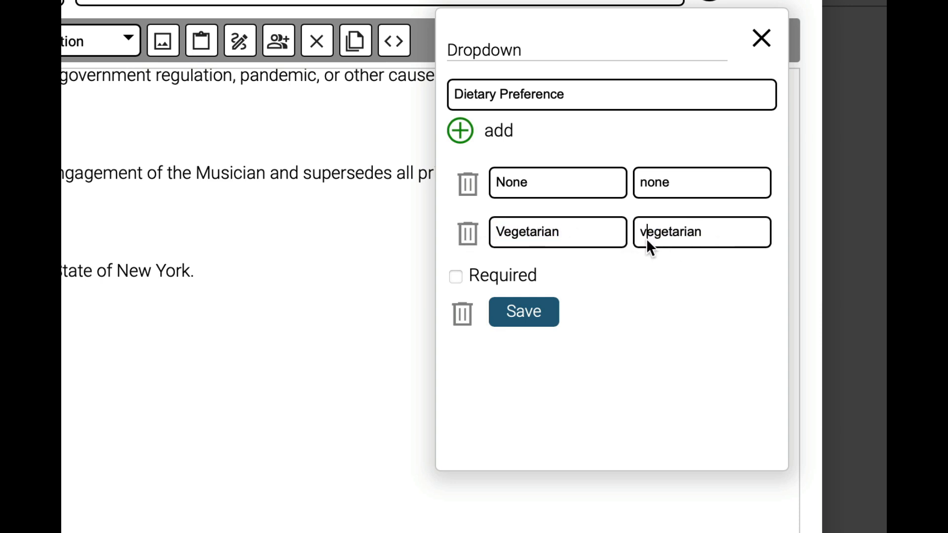
# Add a third dropdown option "Vegan" with the value "vegan" and save the Dietary Preference question.
pyautogui.click(460, 131)
pyautogui.click(528, 286)
pyautogui.write('Vegan')
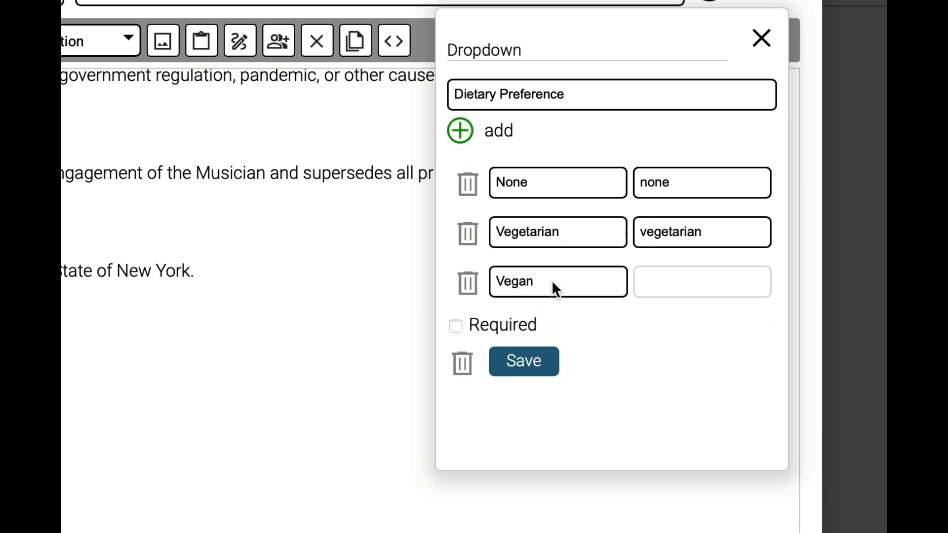
pyautogui.moveTo(552, 280); pyautogui.dragTo(459, 281)
pyautogui.hotkey('ctrl', 'c')
pyautogui.click(698, 285)
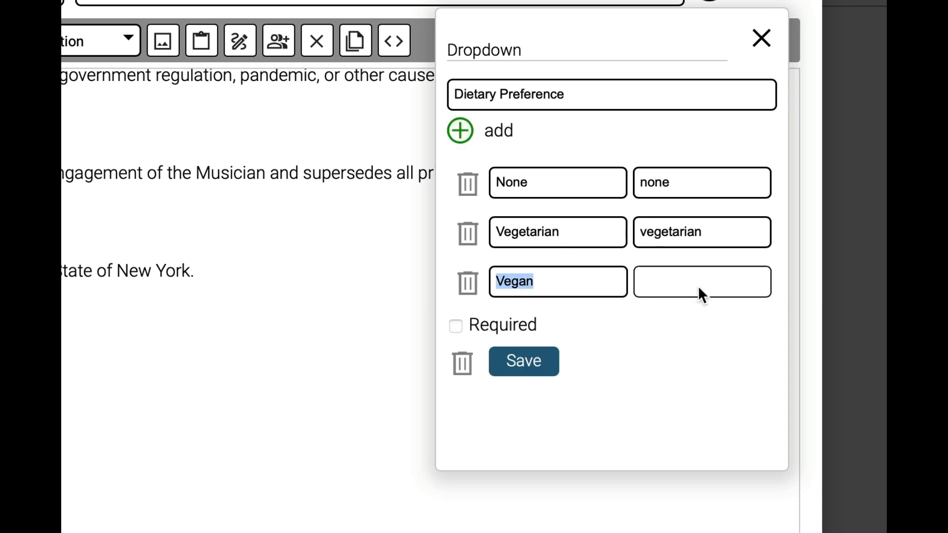
pyautogui.hotkey('ctrl', 'v')
pyautogui.press('BackSpace')
pyautogui.write('v')
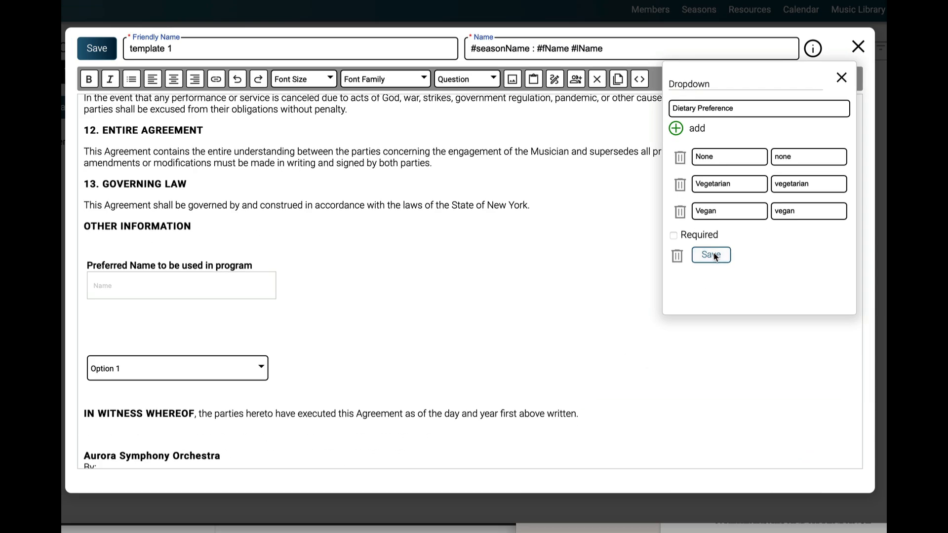
pyautogui.click(716, 257)
pyautogui.scroll(-3, 435, 323)
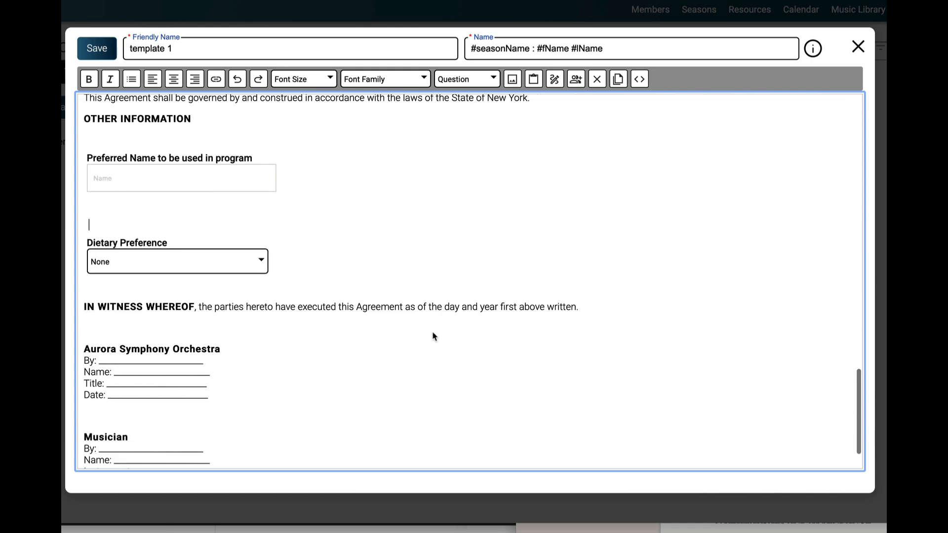
pyautogui.scroll(1, 294, 215)
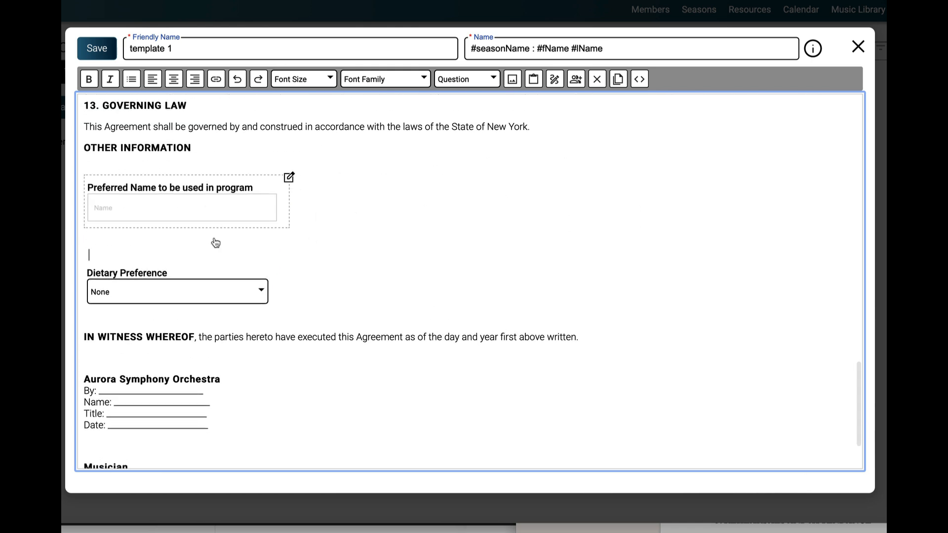
# Open the settings of the "Preferred Name to be used in program" text question and close them without changes.
pyautogui.moveTo(216, 298)
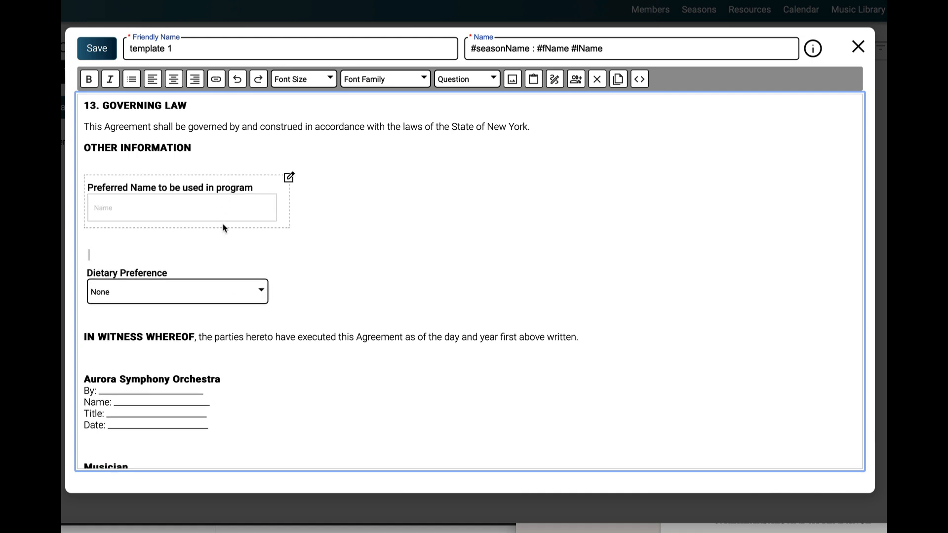
pyautogui.click(317, 225)
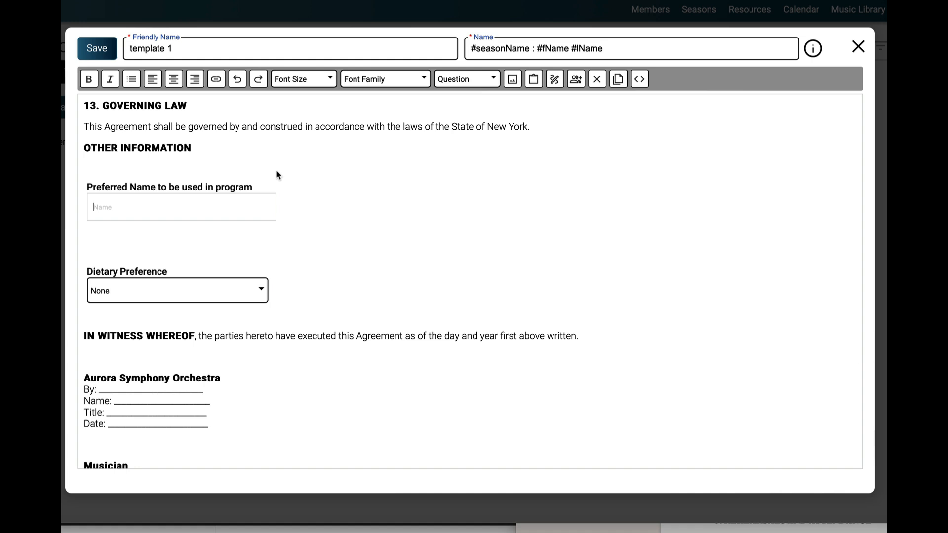
pyautogui.click(268, 213)
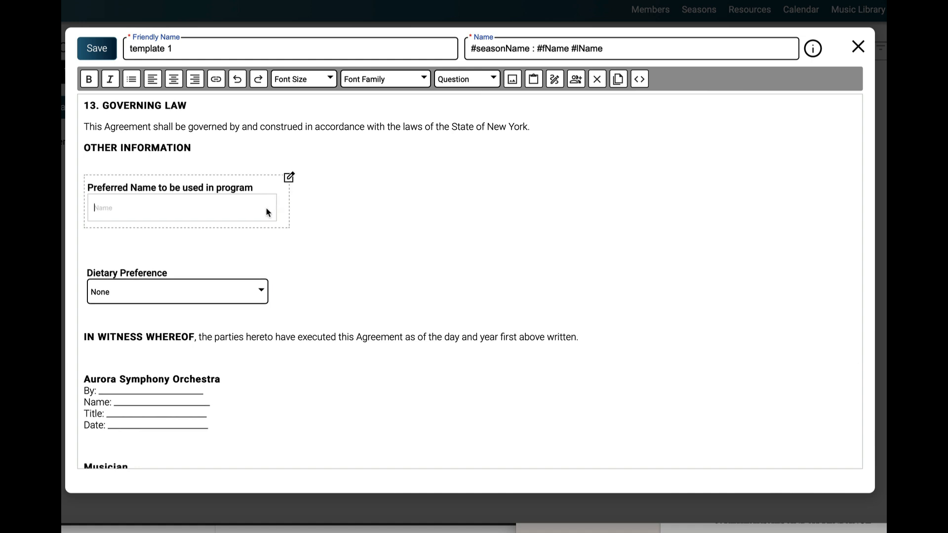
pyautogui.click(290, 178)
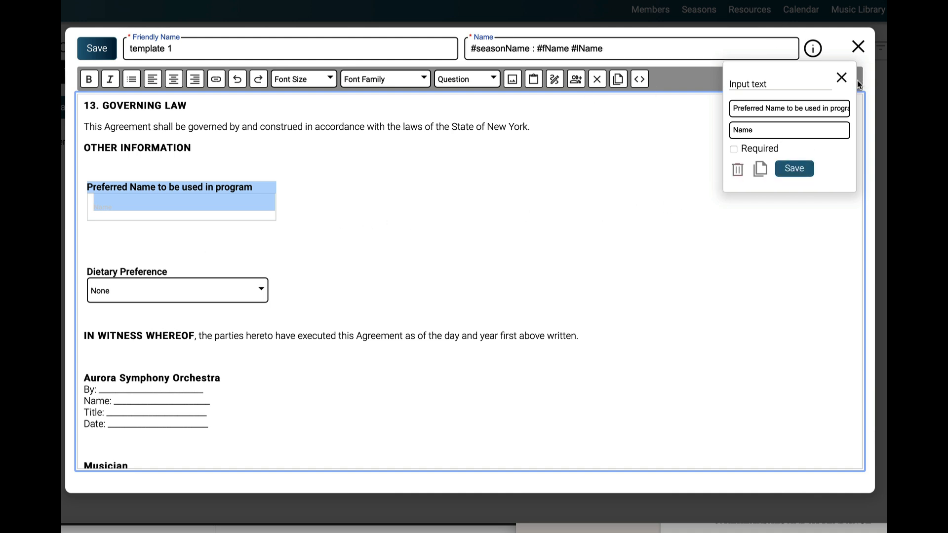
pyautogui.click(842, 78)
# Insert the accept/decline concert list below the IN WITNESS WHEREOF paragraph and remove the extra blank space above it.
pyautogui.scroll(-1, 415, 229)
pyautogui.scroll(-1, 417, 233)
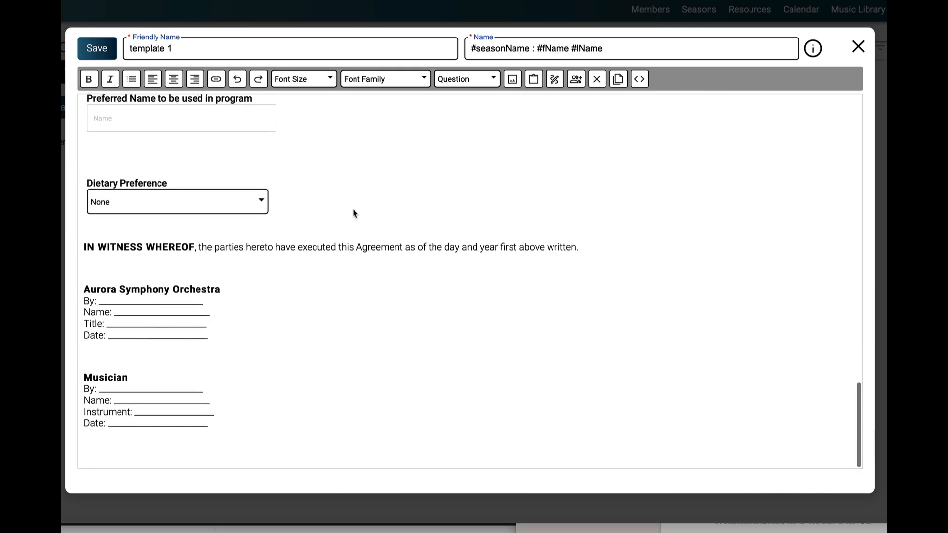
pyautogui.moveTo(262, 211)
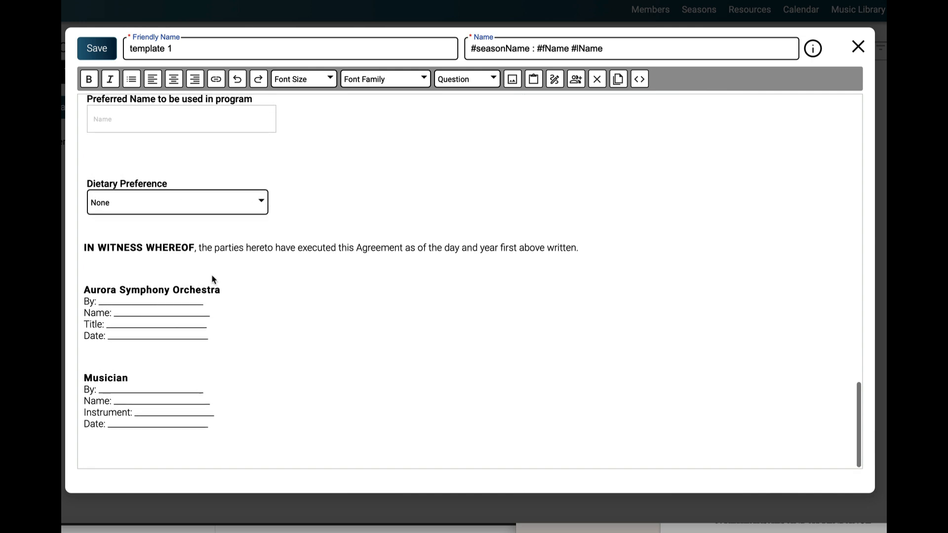
pyautogui.click(588, 252)
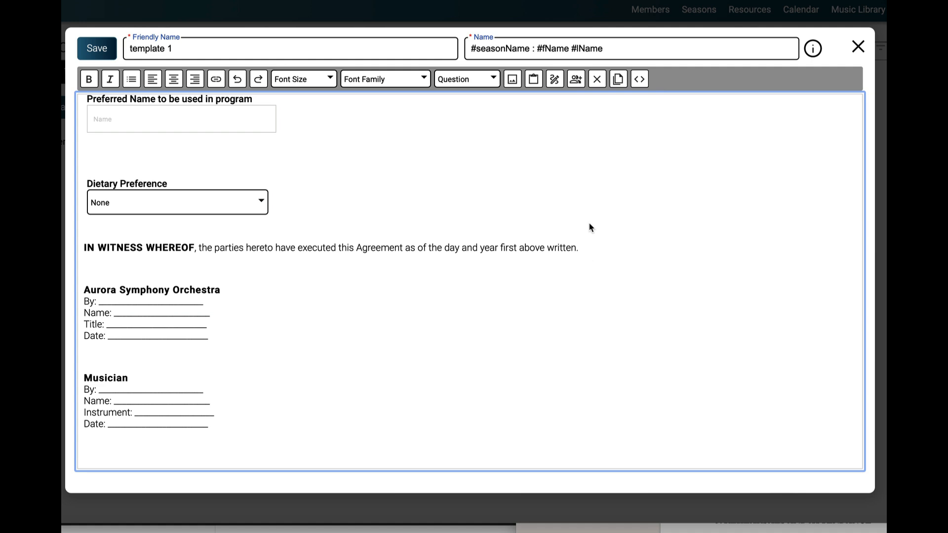
pyautogui.press('Return')
pyautogui.press('Return')
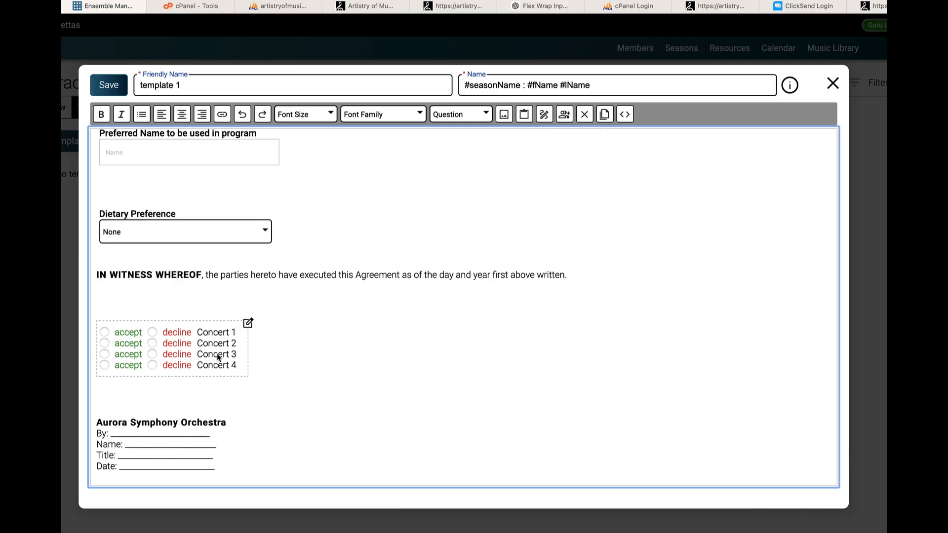
pyautogui.scroll(-1, 281, 344)
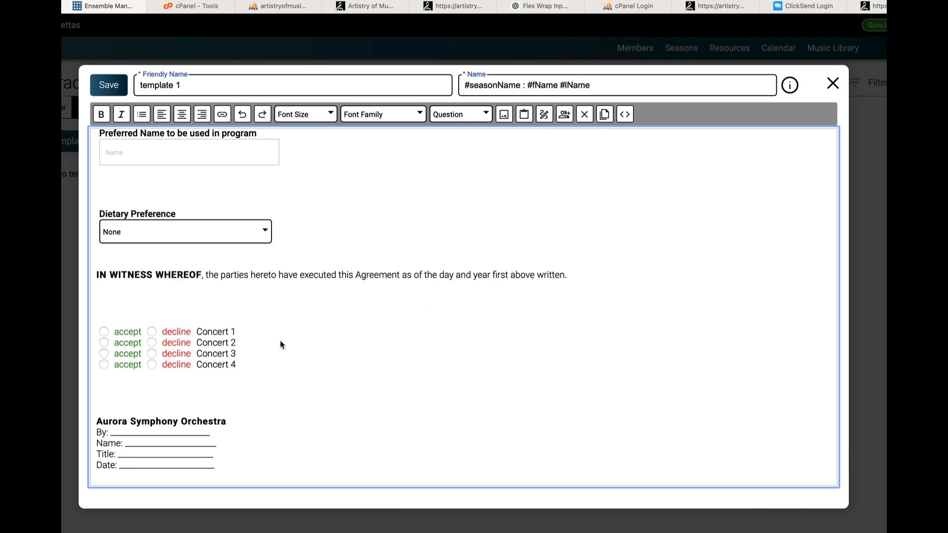
pyautogui.moveTo(217, 342)
pyautogui.press('BackSpace')
# Replace the Musician signing block at the end of the agreement with a signature field.
pyautogui.scroll(-3, 284, 360)
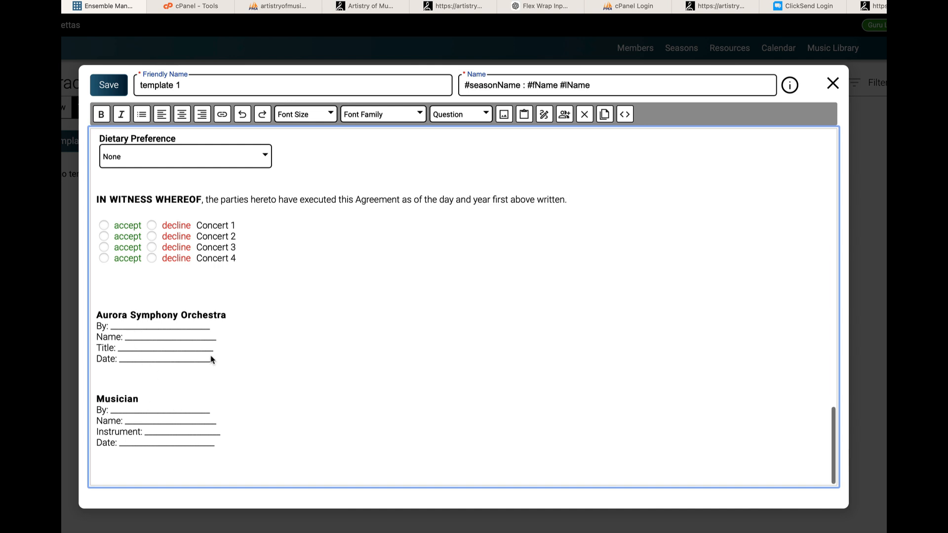
pyautogui.moveTo(224, 448); pyautogui.dragTo(96, 388)
pyautogui.press('BackSpace')
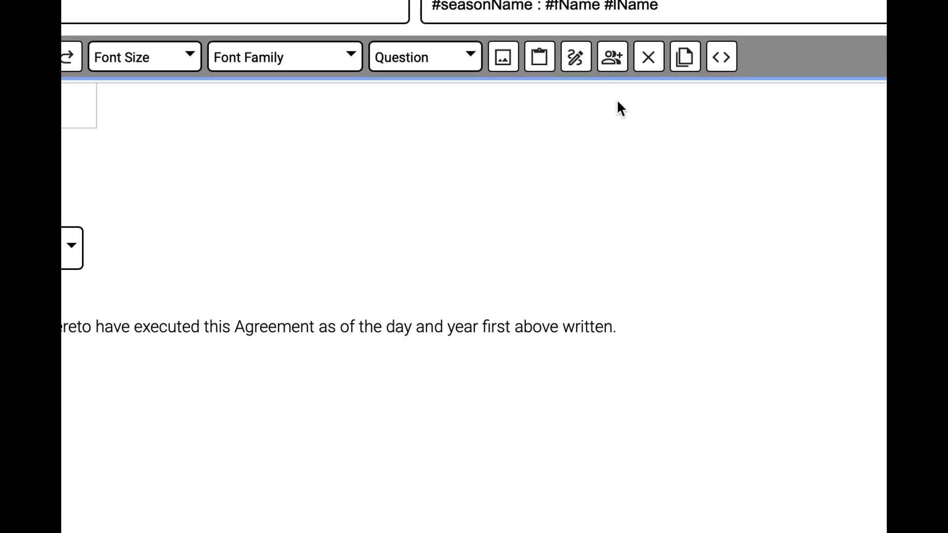
pyautogui.click(576, 58)
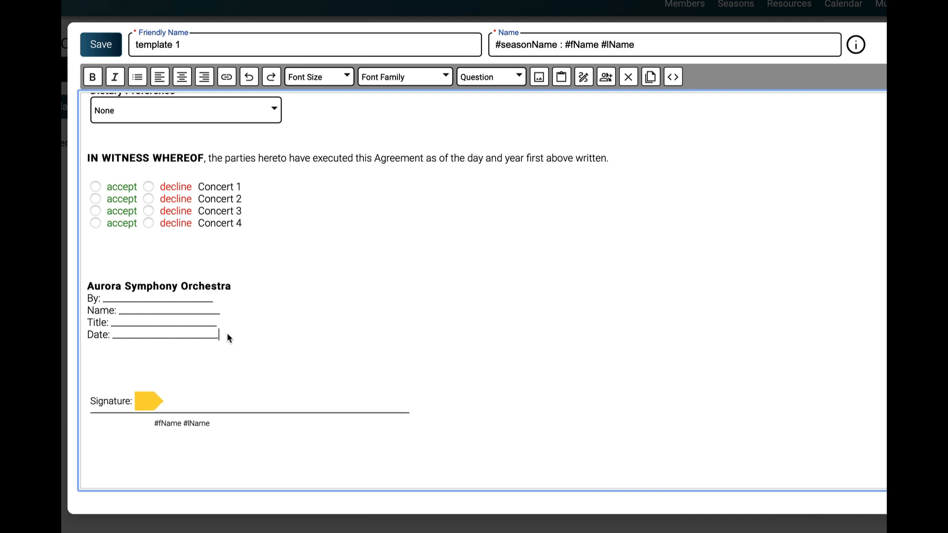
# Replace the Aurora Symphony Orchestra signing block with a second signature field above the musician's one.
pyautogui.moveTo(228, 335)
pyautogui.mouseDown()
pyautogui.moveTo(159, 321)
pyautogui.moveTo(85, 285)
pyautogui.mouseUp()
pyautogui.press('BackSpace')
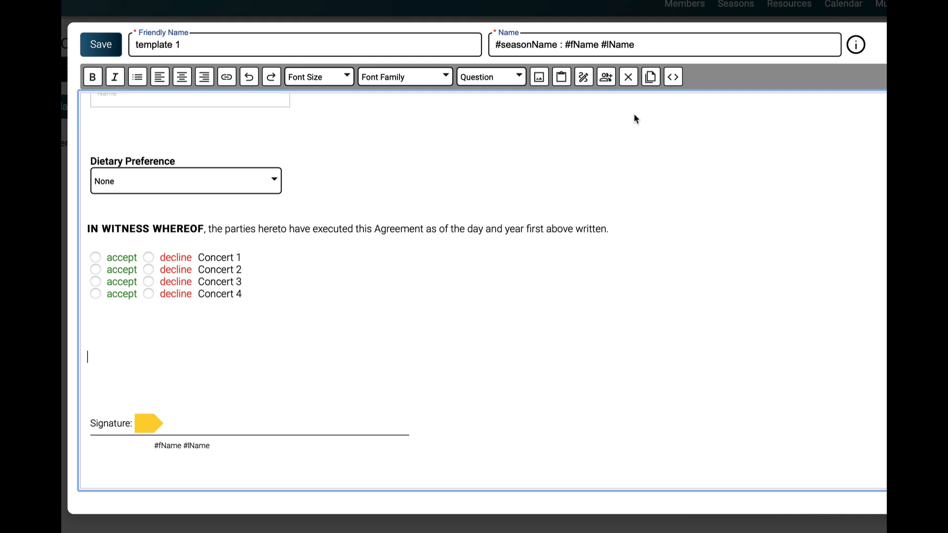
pyautogui.click(584, 78)
# Assign the upper signature field to the orchestra's signatory, the last person in the signer list, and save it.
pyautogui.scroll(-2, 410, 286)
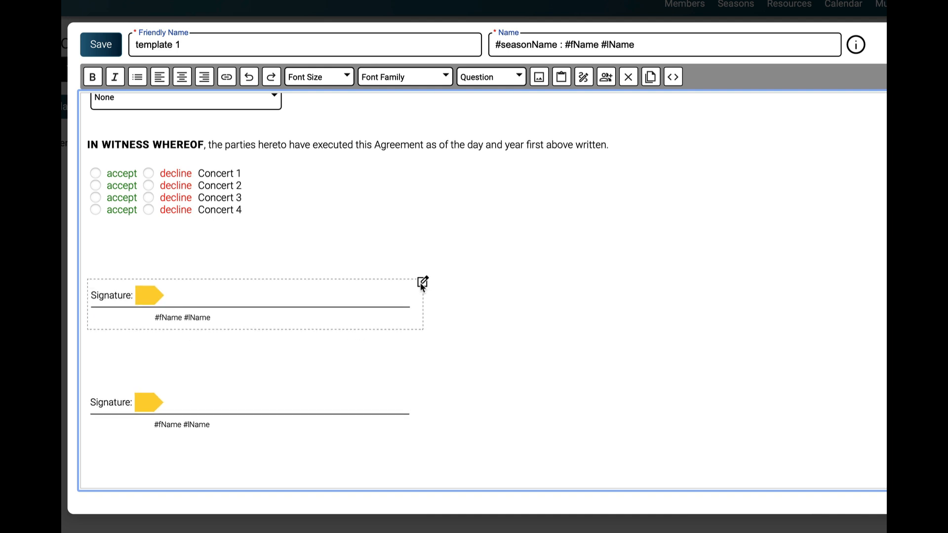
pyautogui.click(422, 282)
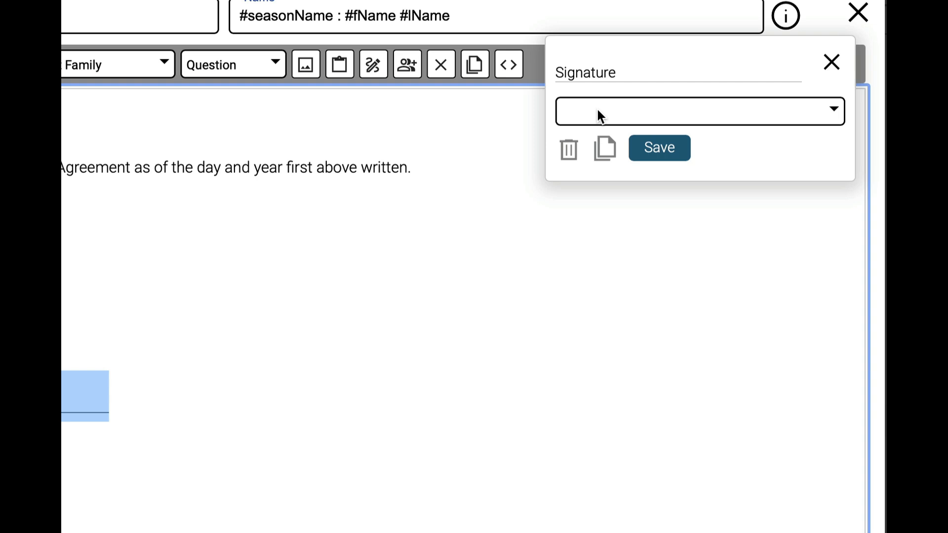
pyautogui.click(600, 116)
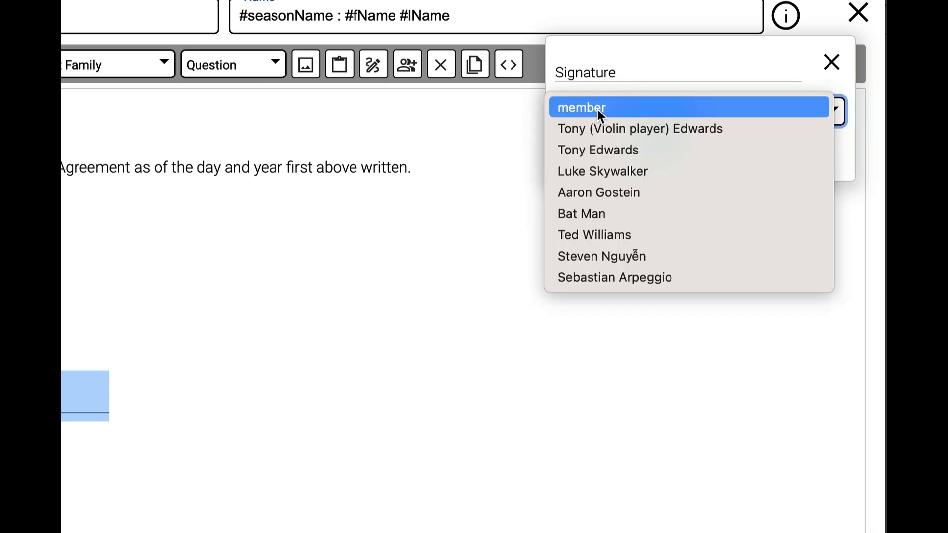
pyautogui.click(621, 277)
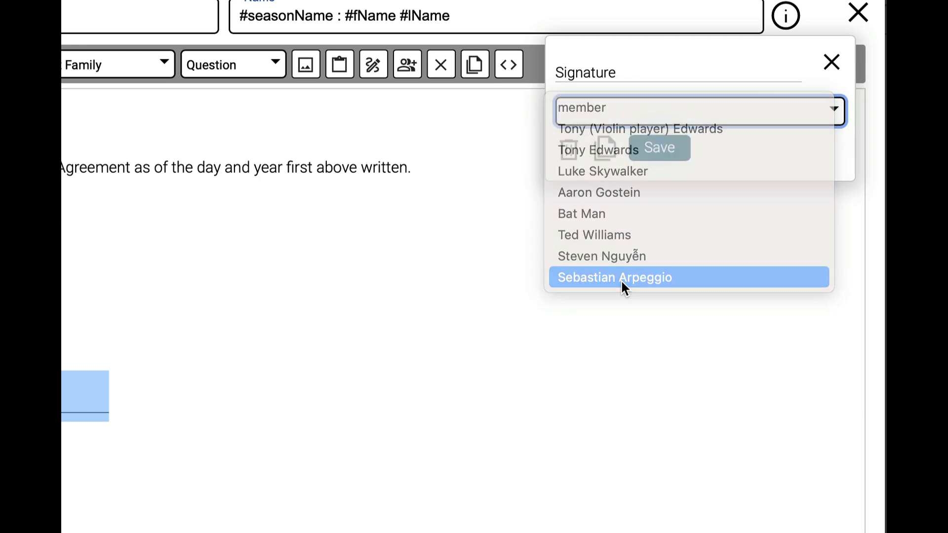
pyautogui.click(698, 173)
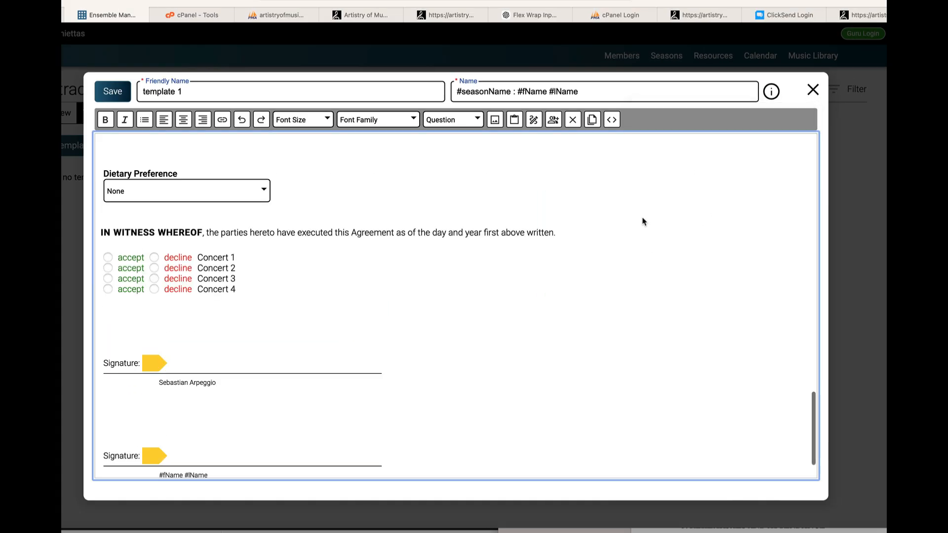
# Review the agreement from the signatures back up to the logo and save the contract template.
pyautogui.moveTo(207, 385)
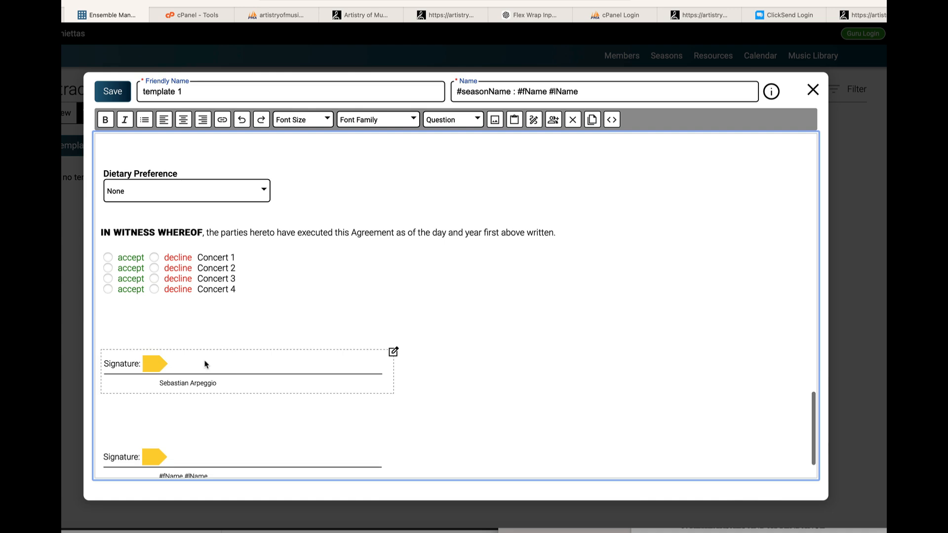
pyautogui.scroll(-1, 320, 302)
pyautogui.scroll(8, 320, 303)
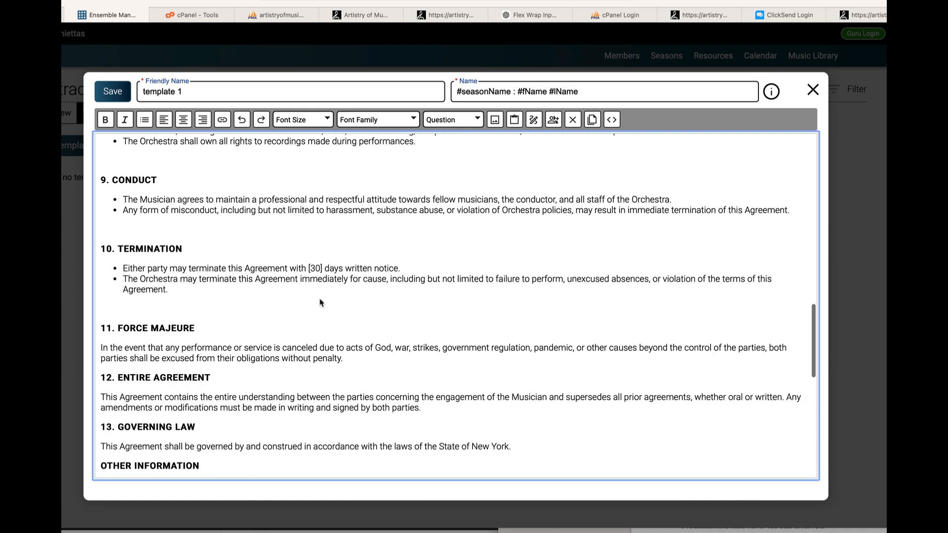
pyautogui.scroll(15, 320, 303)
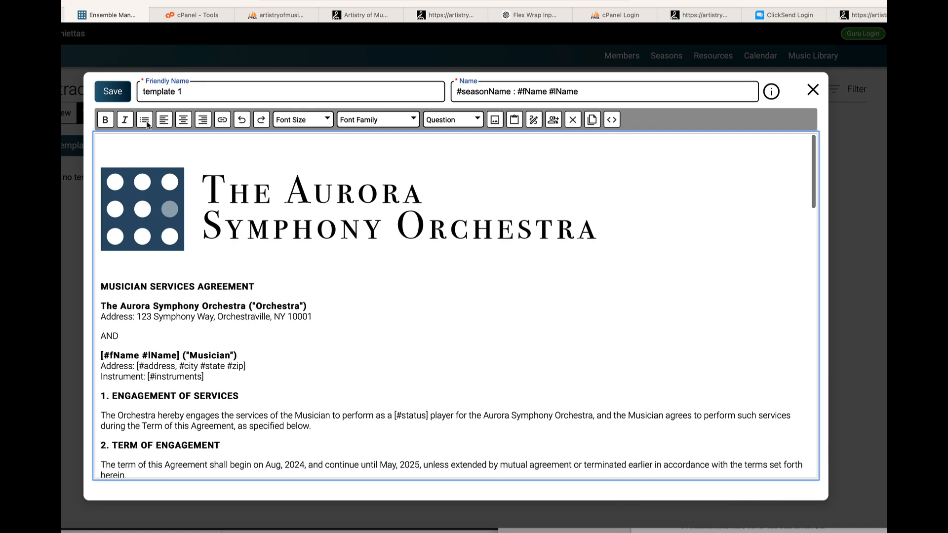
pyautogui.click(114, 91)
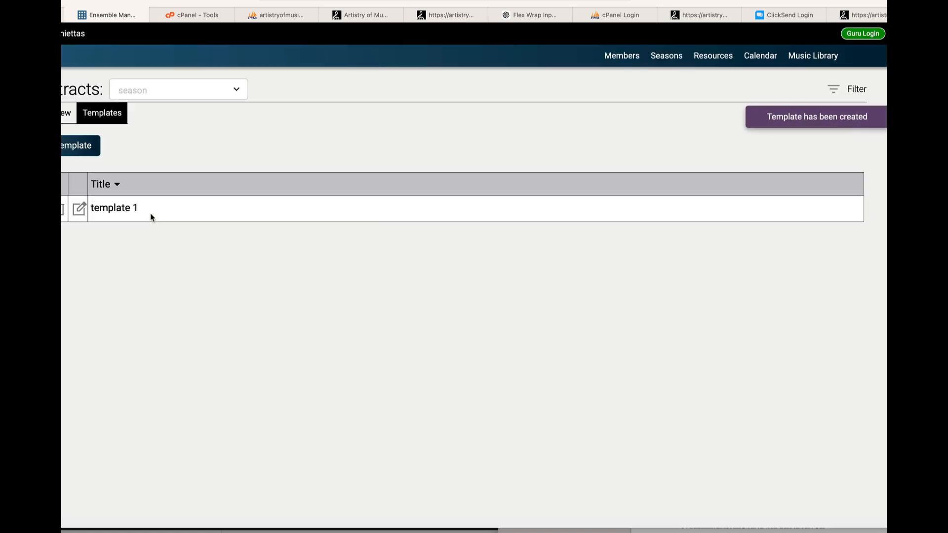